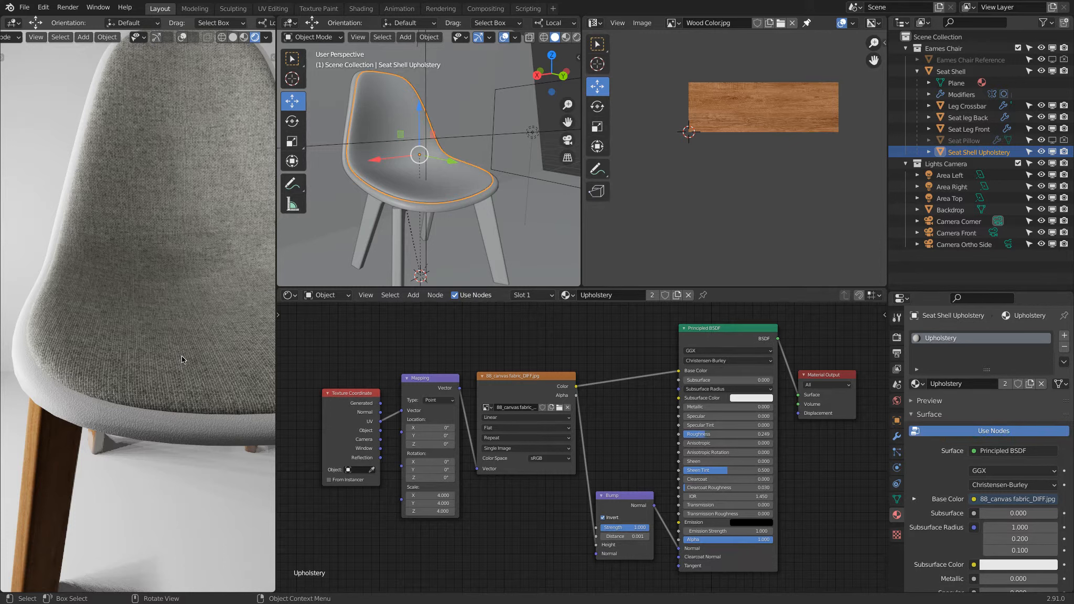
- Test the upholstery texture's Mapping scale at 2, 1 and 0.5, and set it back to 4 on all axes
scroll(181, 357, down, 3)
middle_drag(143, 353, 179, 319)
scroll(179, 320, down, 3)
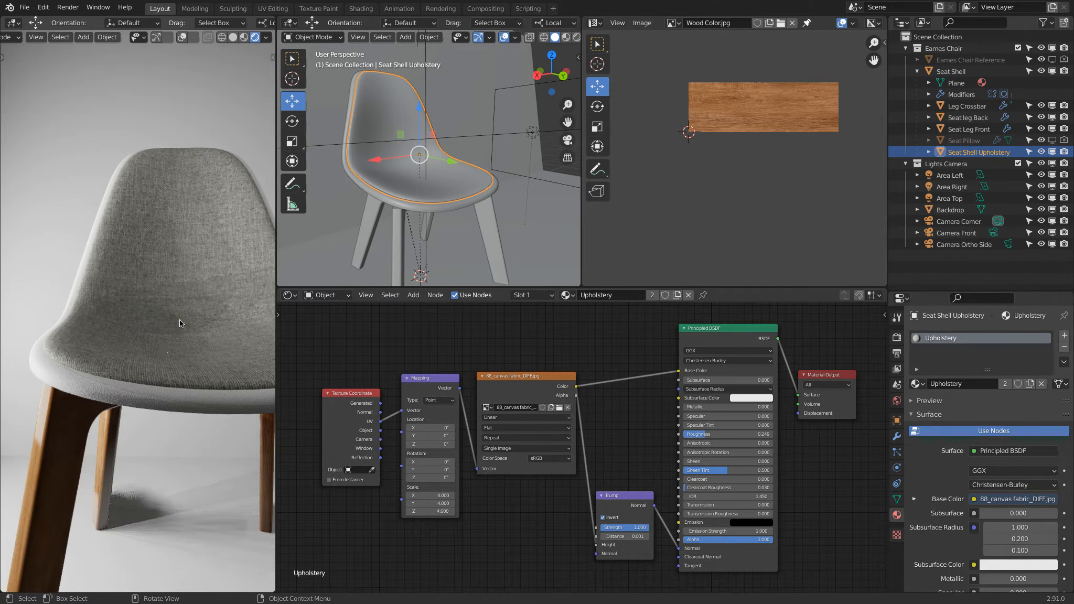
scroll(179, 320, up, 4)
middle_drag(62, 341, 133, 334)
scroll(135, 328, down, 3)
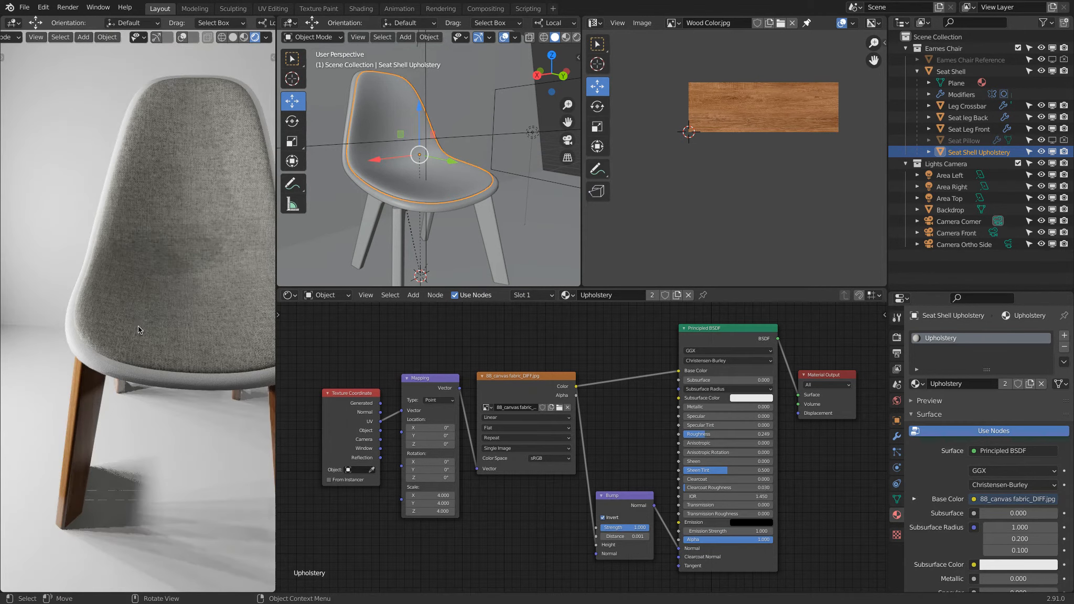
mouse_move(435, 496)
mouse_down()
mouse_move(439, 530)
mouse_move(452, 530)
mouse_move(437, 512)
mouse_up()
text(2)
key(Return)
text(1)
key(Return)
text(.5)
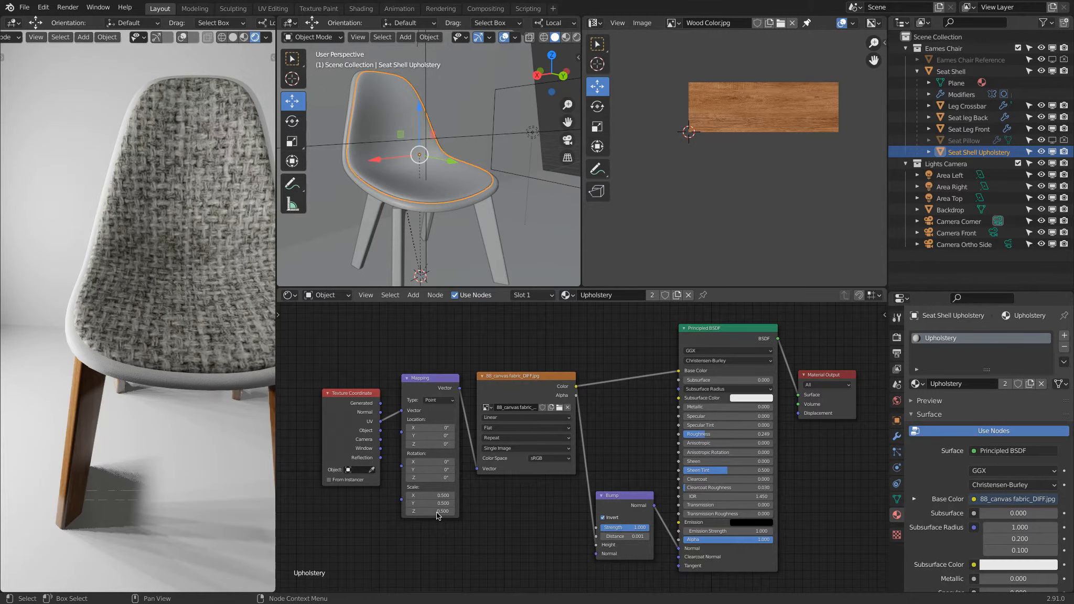
key(Return)
mouse_move(439, 489)
mouse_down()
mouse_move(435, 516)
mouse_move(438, 495)
mouse_up()
key(Return)
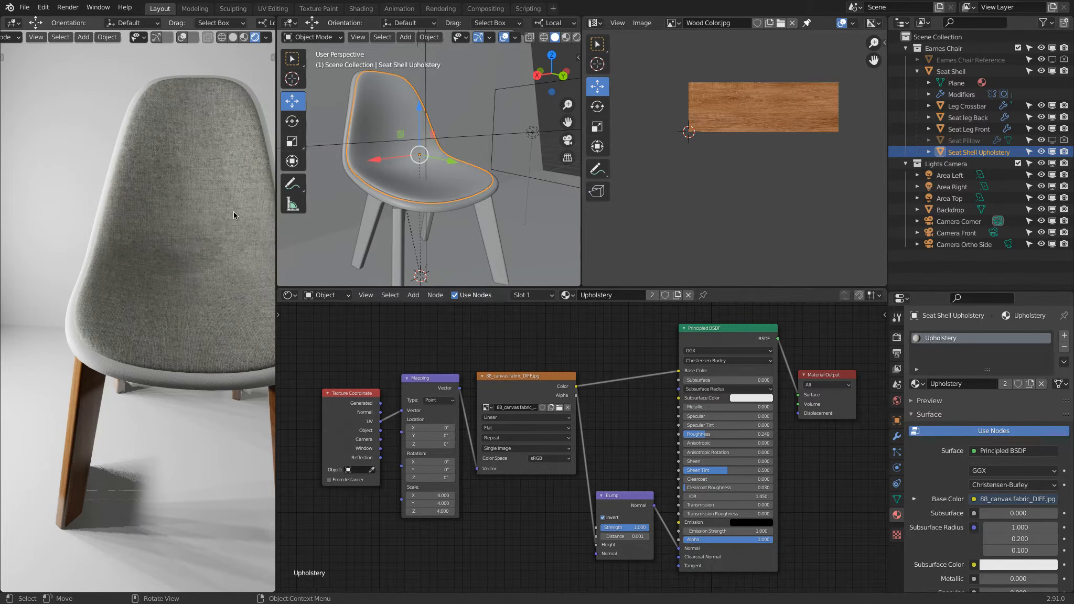
- Examine the fabric weave on the rendered chair's backrest and seat, up close and from above, for stretching along its centre
scroll(202, 188, up, 5)
shift+middle_drag(201, 157, 152, 238)
key(ctrl+z)
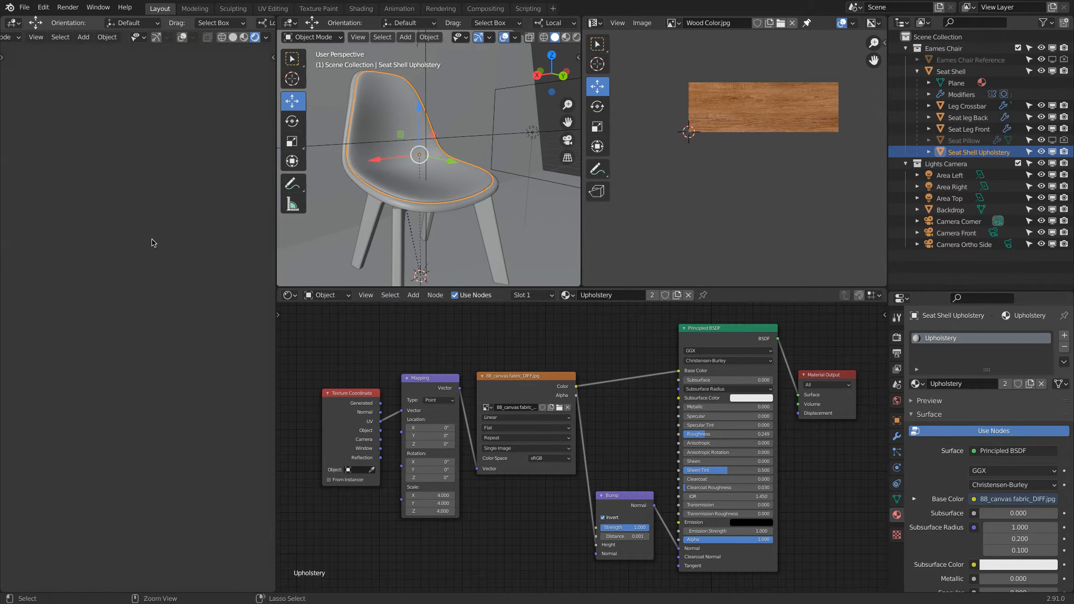
scroll(151, 238, down, 3)
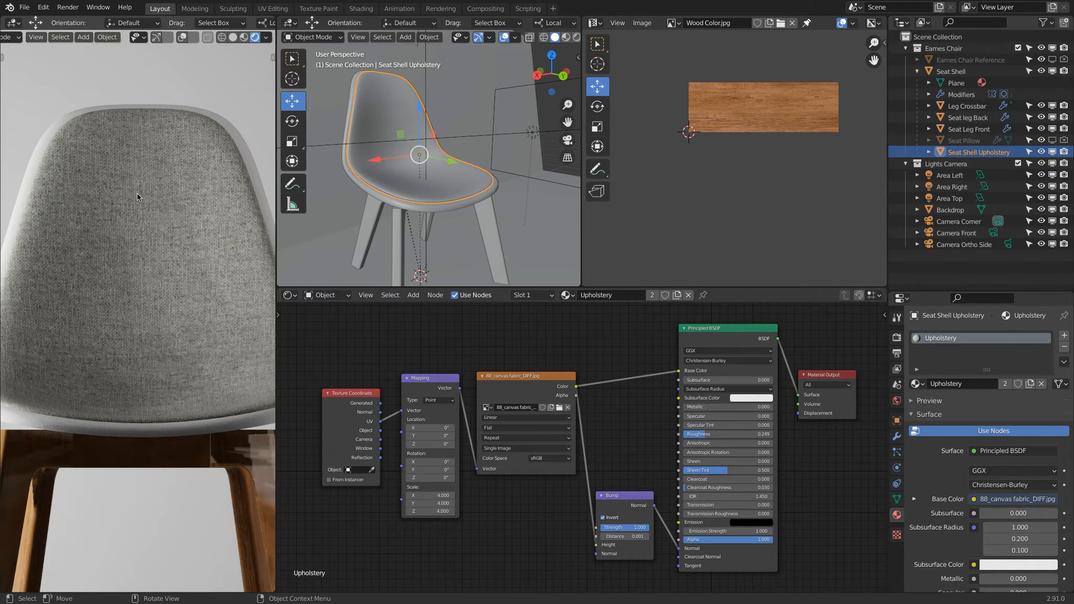
scroll(162, 183, up, 4)
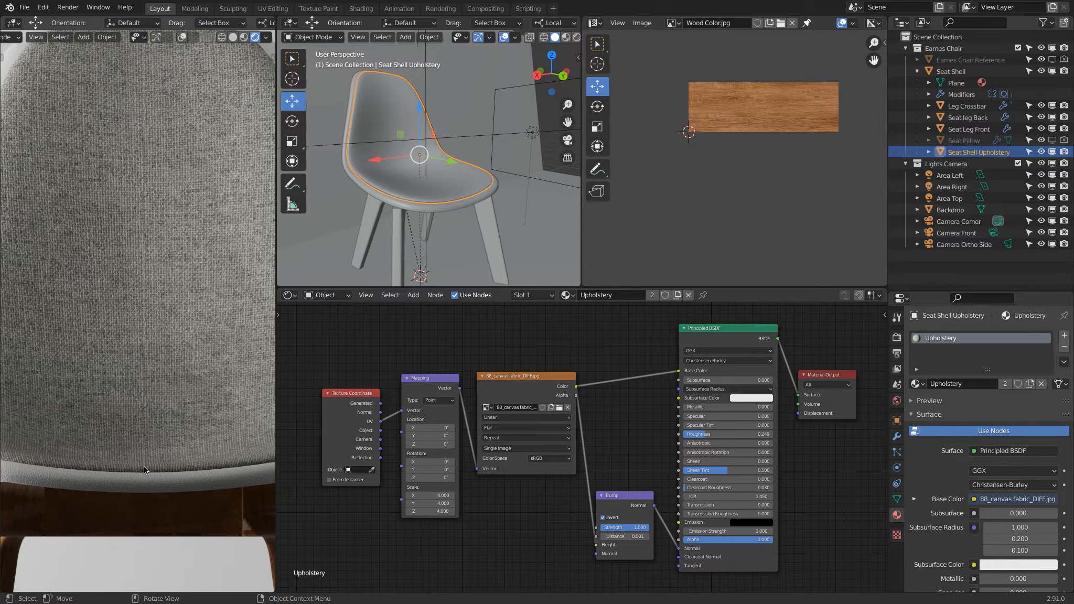
scroll(195, 403, down, 4)
middle_drag(196, 402, 183, 403)
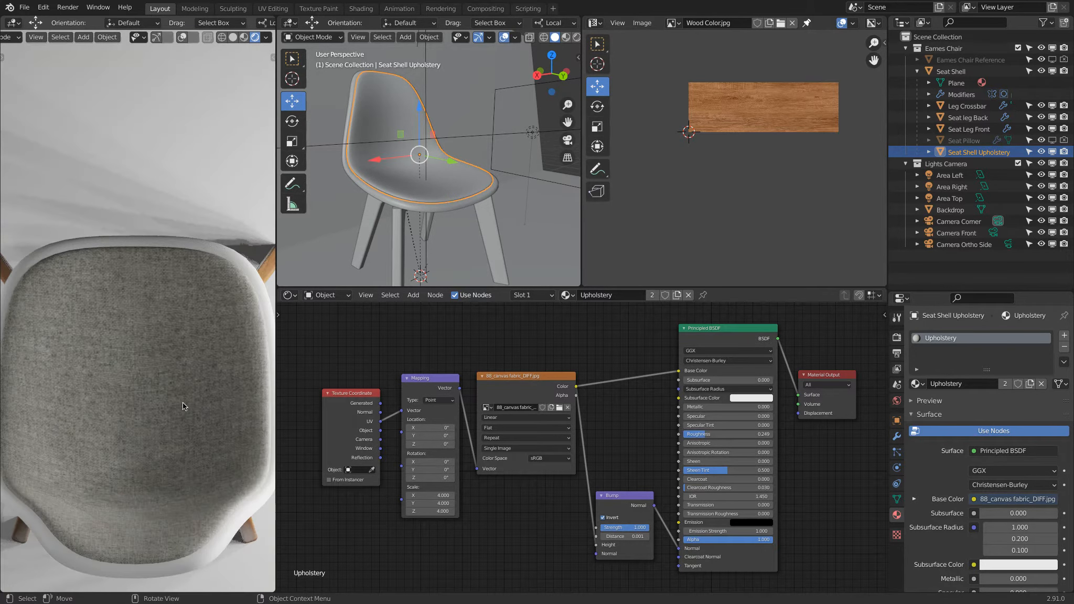
scroll(182, 401, up, 2)
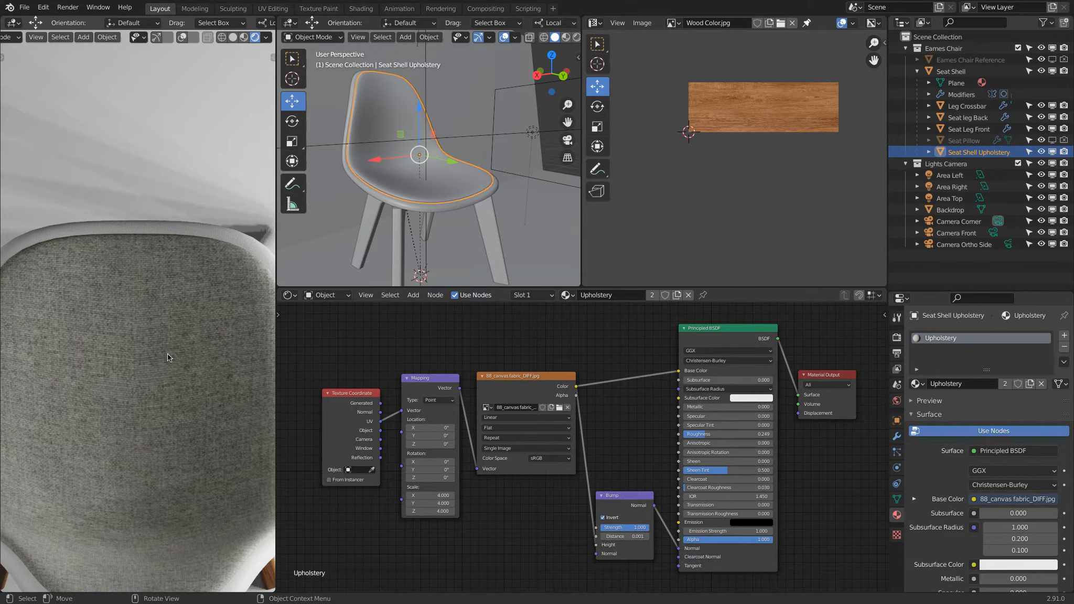
scroll(149, 346, down, 2)
shift+middle_drag(141, 372, 136, 284)
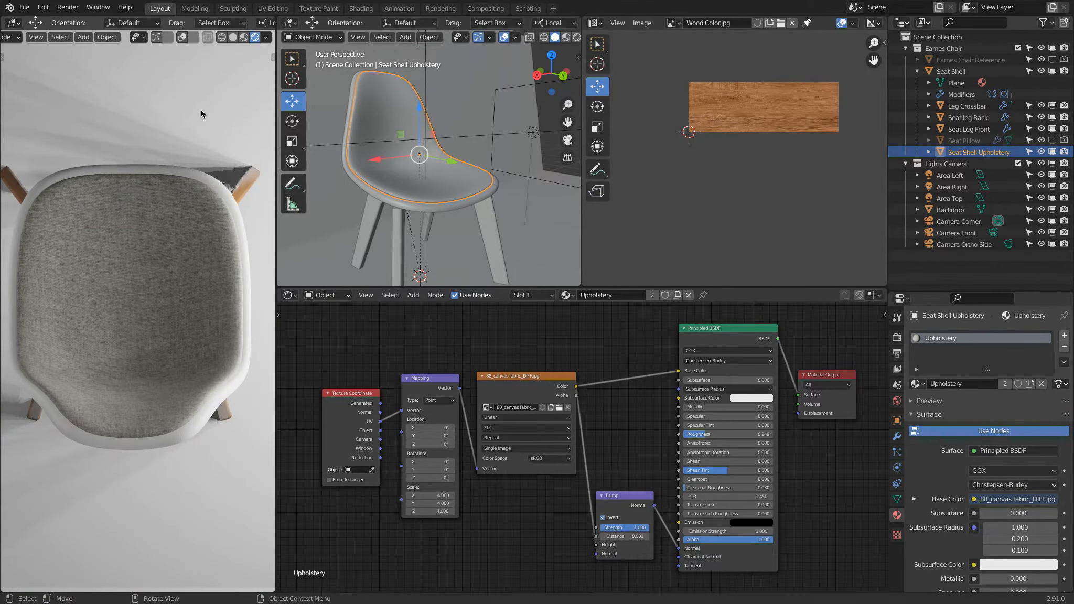
- Enter Edit Mode on Seat Shell Upholstery and unwrap its selected faces
key(Tab)
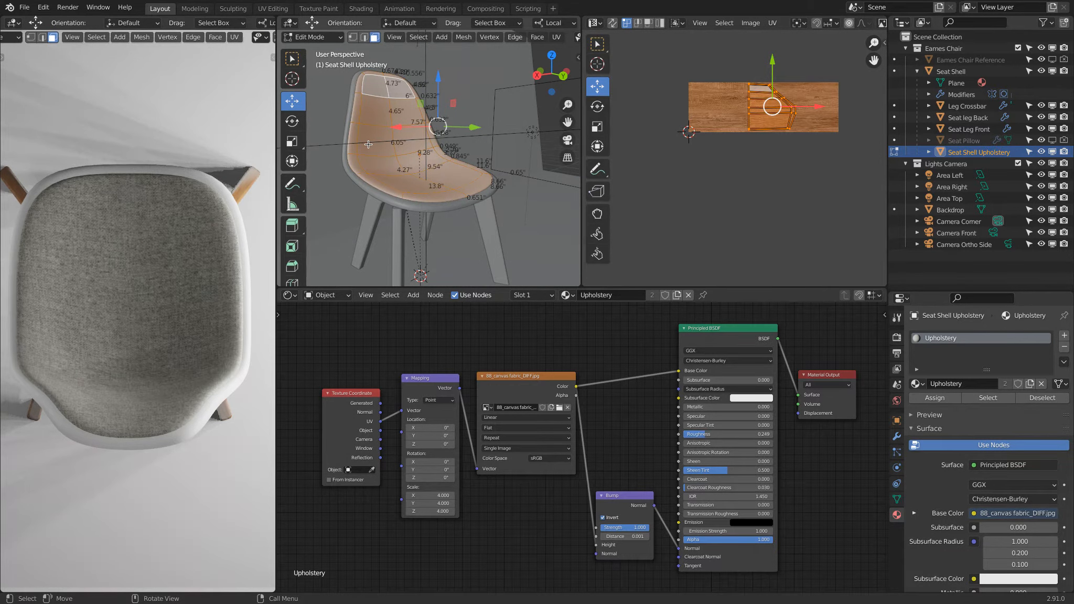
key(u)
click(350, 145)
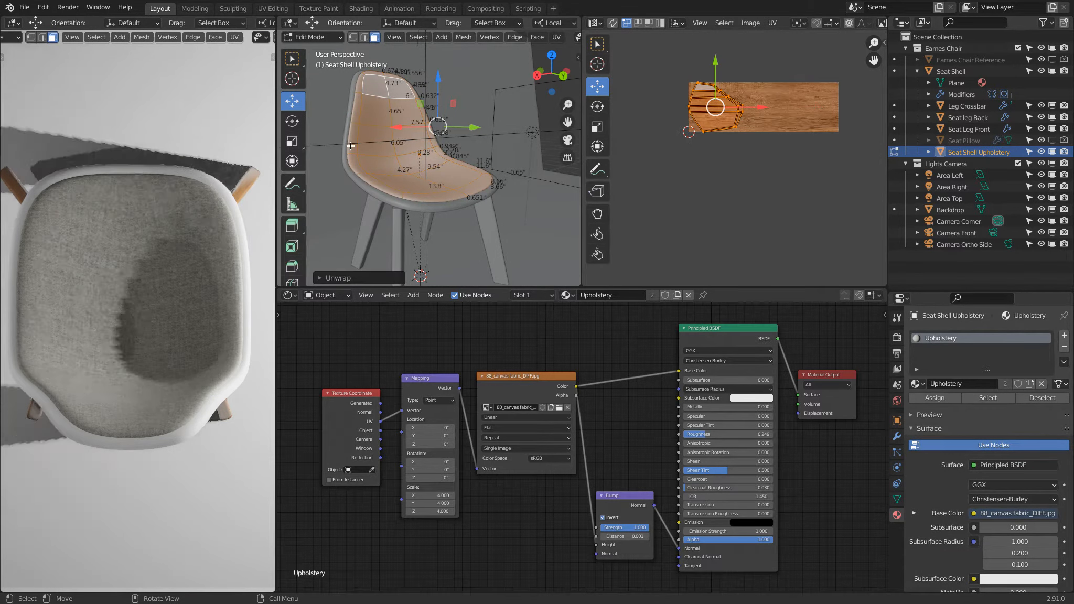
scroll(178, 250, up, 3)
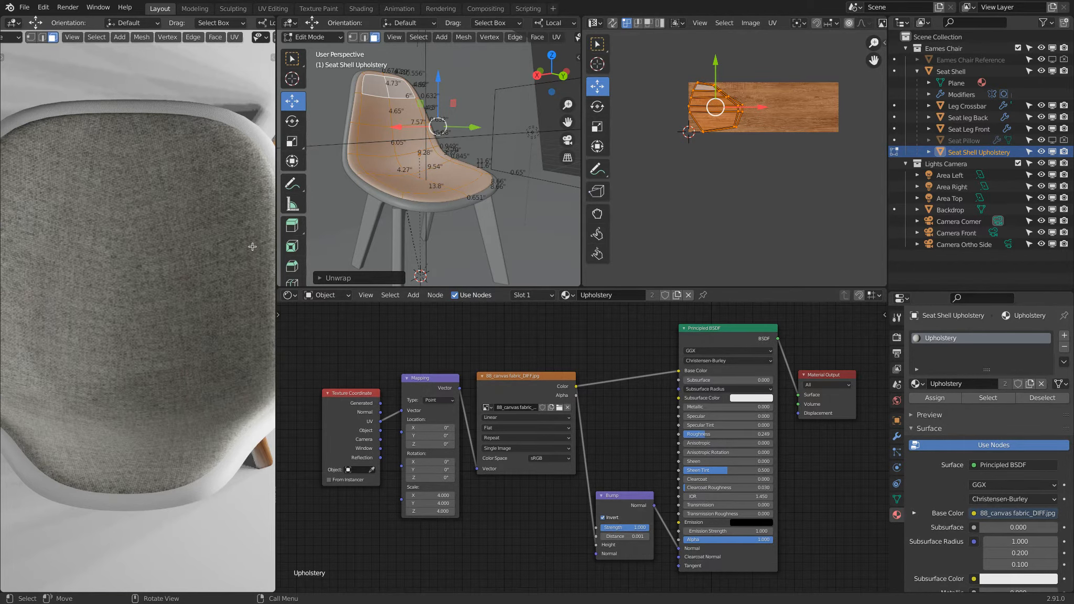
- Try the Mirror U and Mirror V options in the upholstery's Mirror modifier and switch both off again
click(896, 436)
click(973, 483)
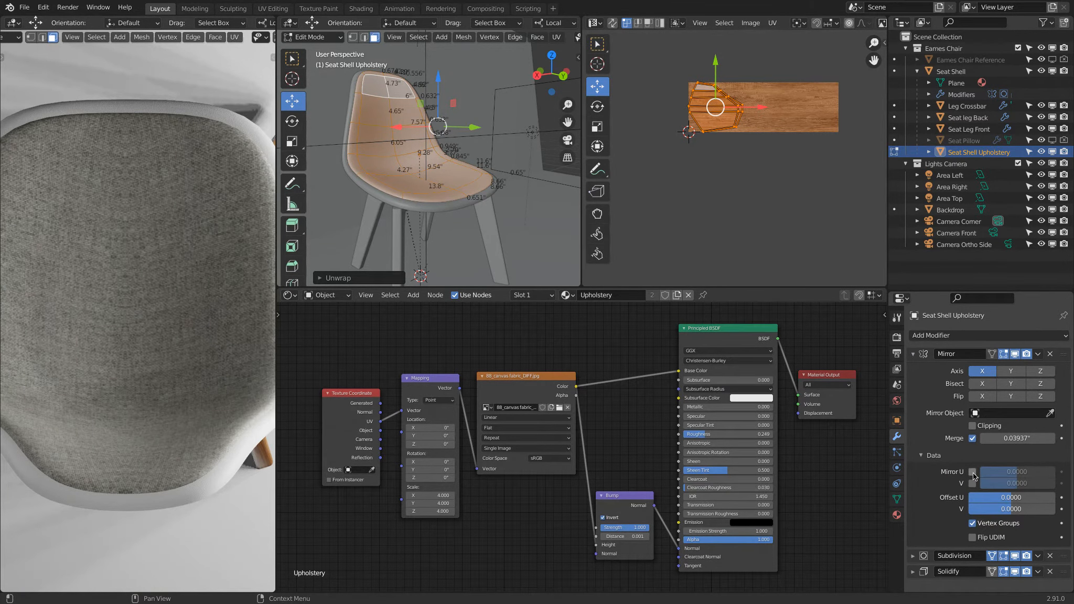
click(972, 472)
click(972, 483)
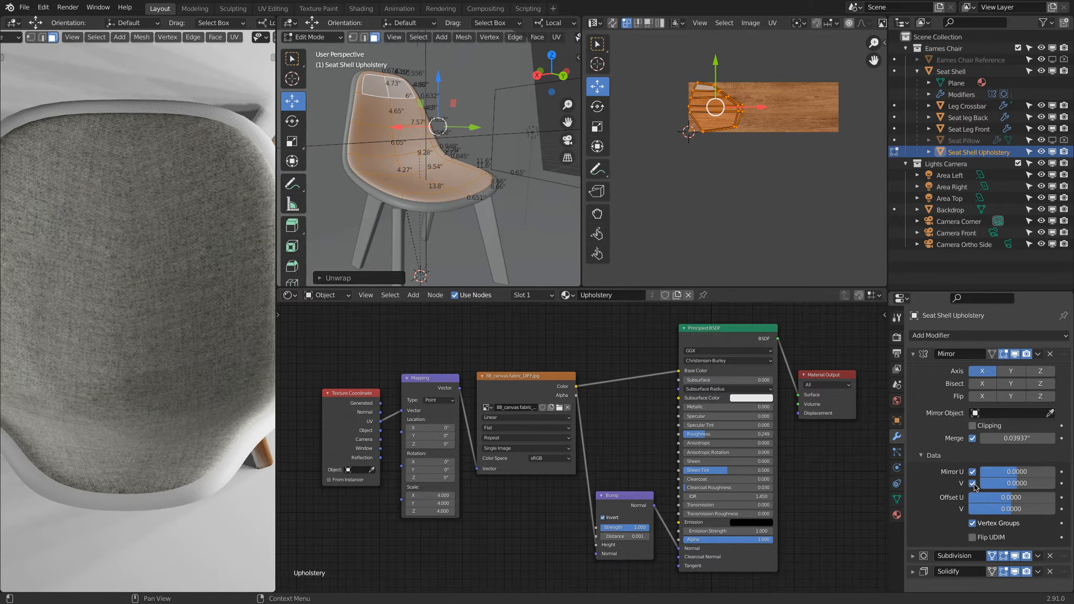
click(973, 483)
click(972, 472)
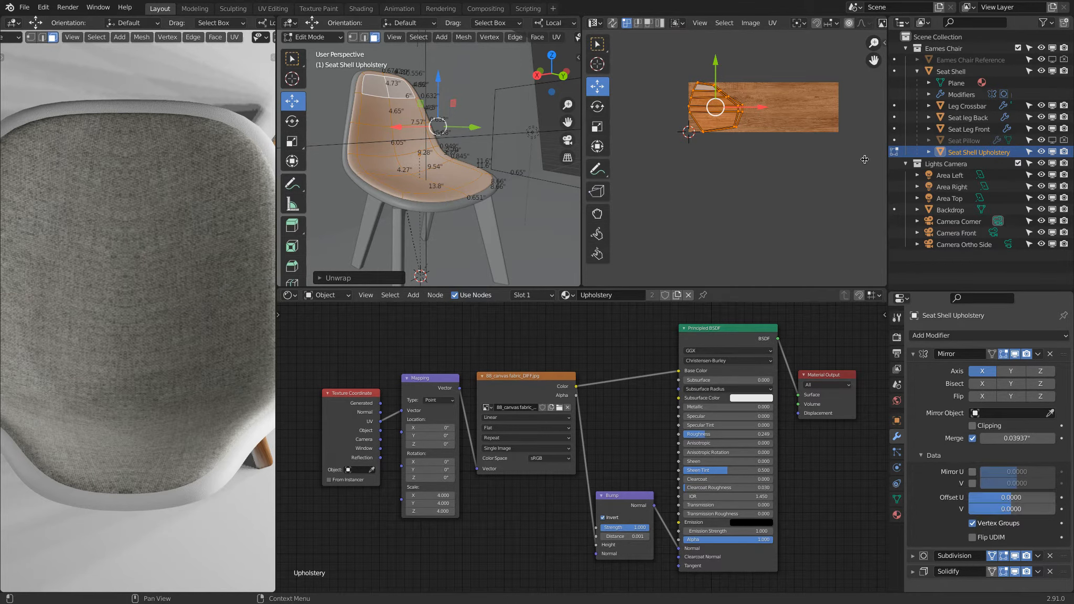
- Display 88_canvas fabric_DIFF.jpg behind the UVs and move the whole island horizontally toward the middle of the image
click(882, 23)
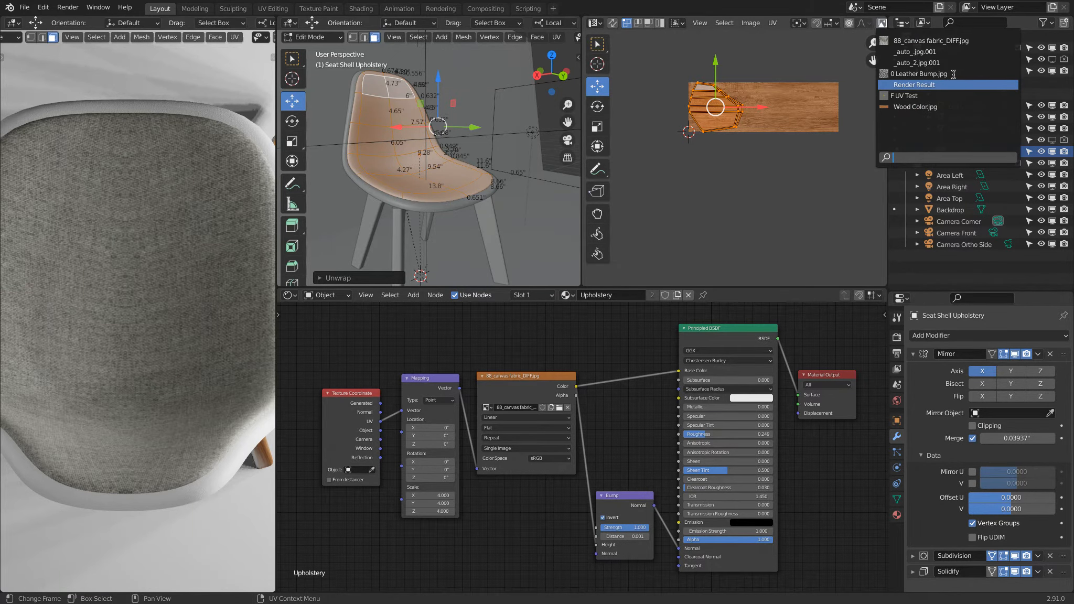
click(938, 41)
scroll(806, 115, down, 4)
scroll(805, 114, up, 2)
middle_drag(719, 105, 781, 141)
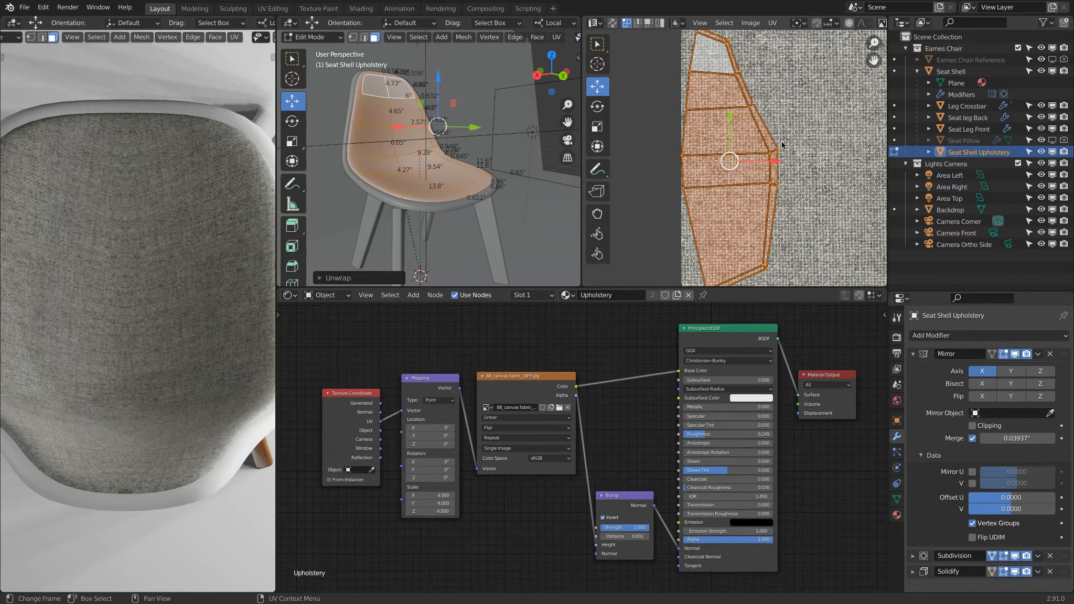
scroll(781, 145, down, 1)
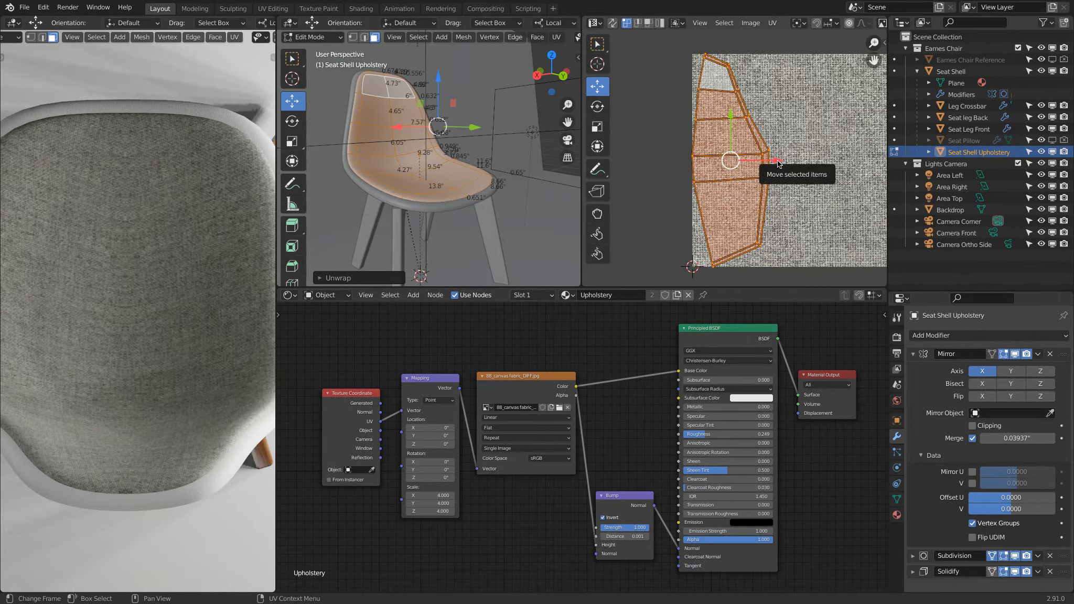
drag(778, 161, 831, 160)
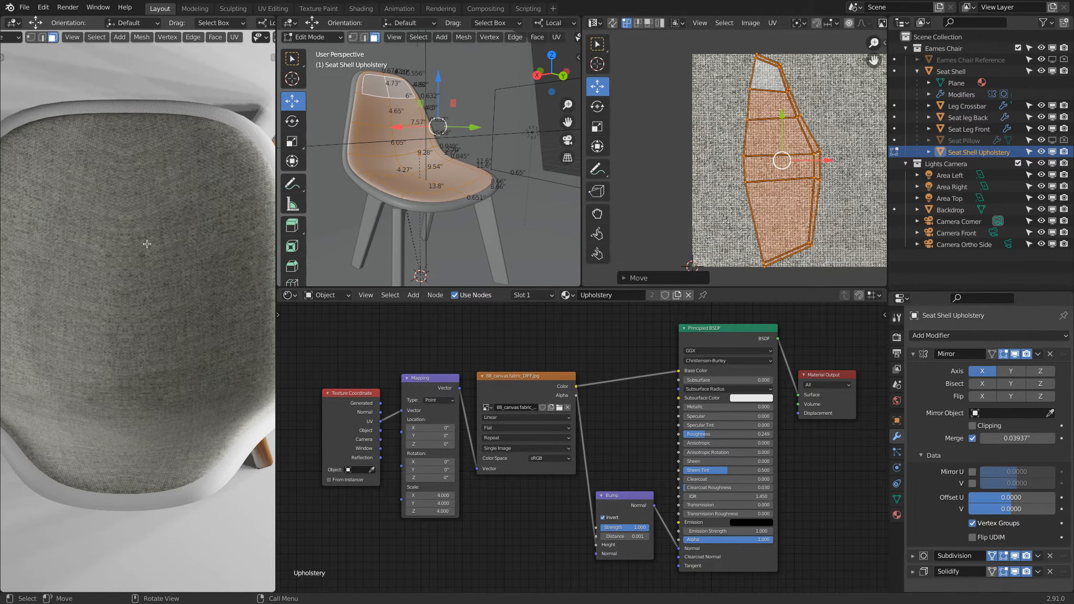
- Identify the seat faces in the UV layout and move the island's lowest vertex straight up, level with the neighbouring bottom corner
middle_drag(435, 178, 458, 250)
click(433, 202)
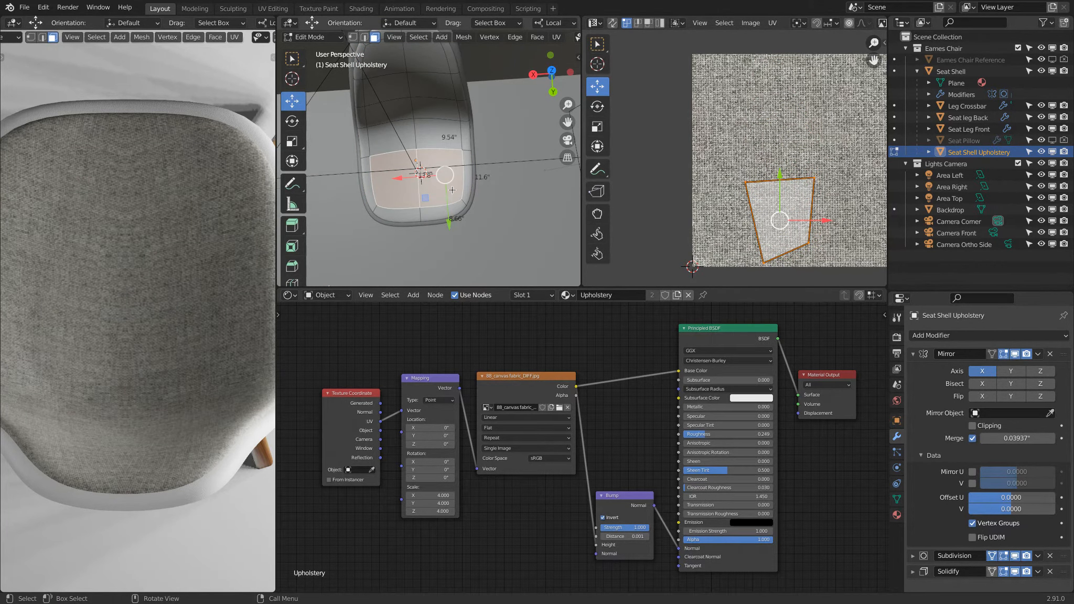
click(459, 142)
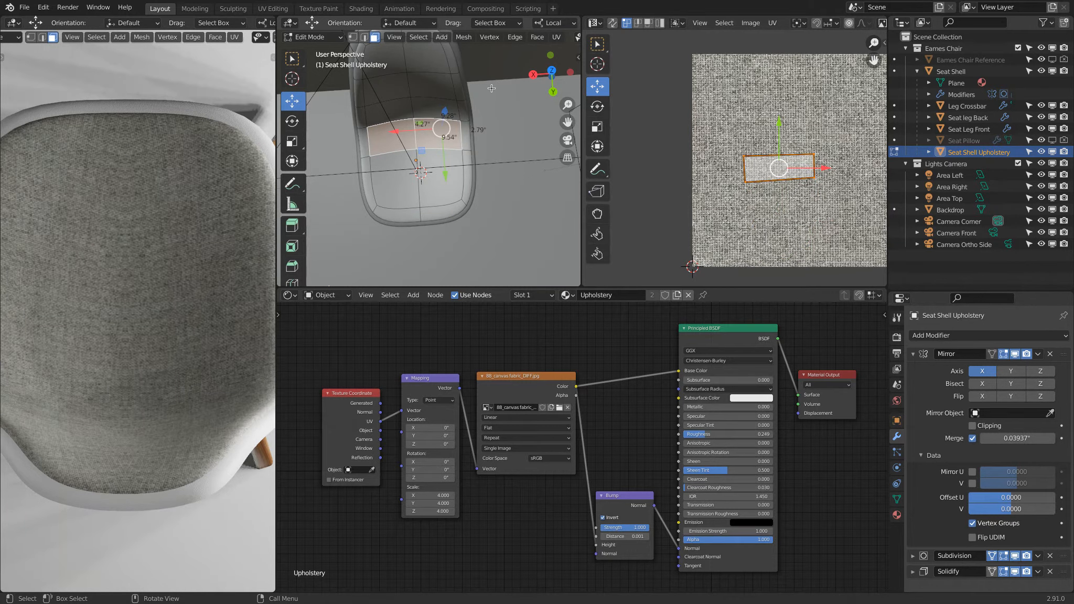
key(a)
click(812, 246)
shift+click(761, 268)
click(761, 268)
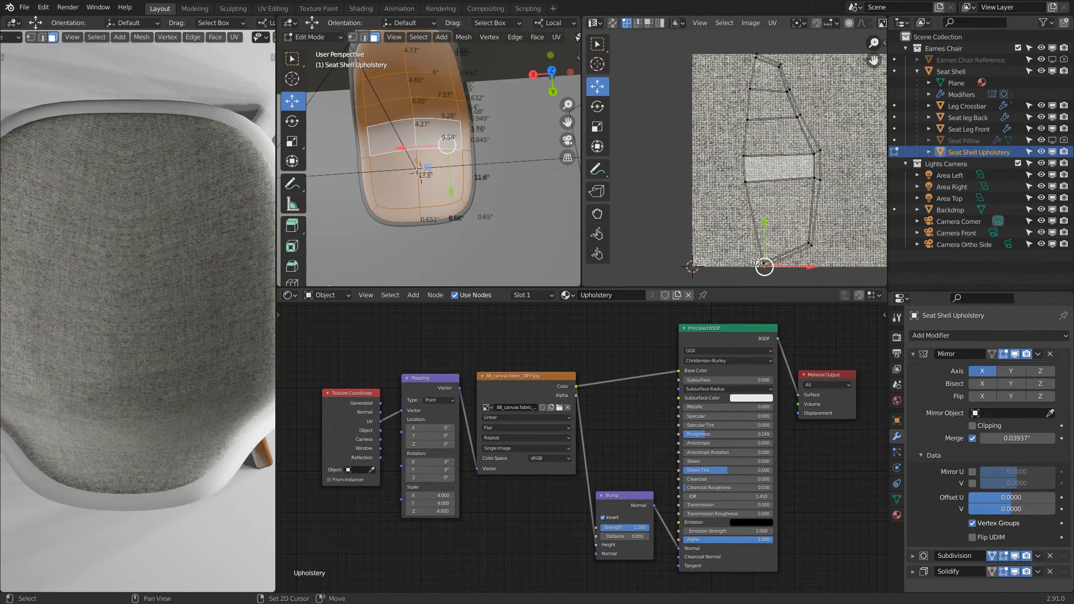
drag(764, 231, 763, 199)
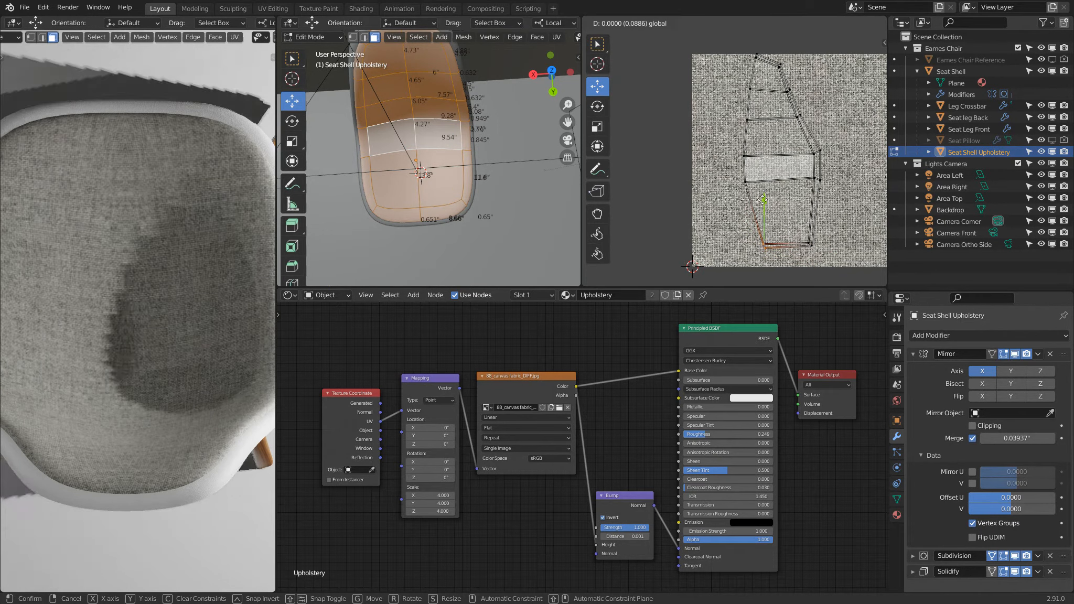
drag(762, 201, 763, 201)
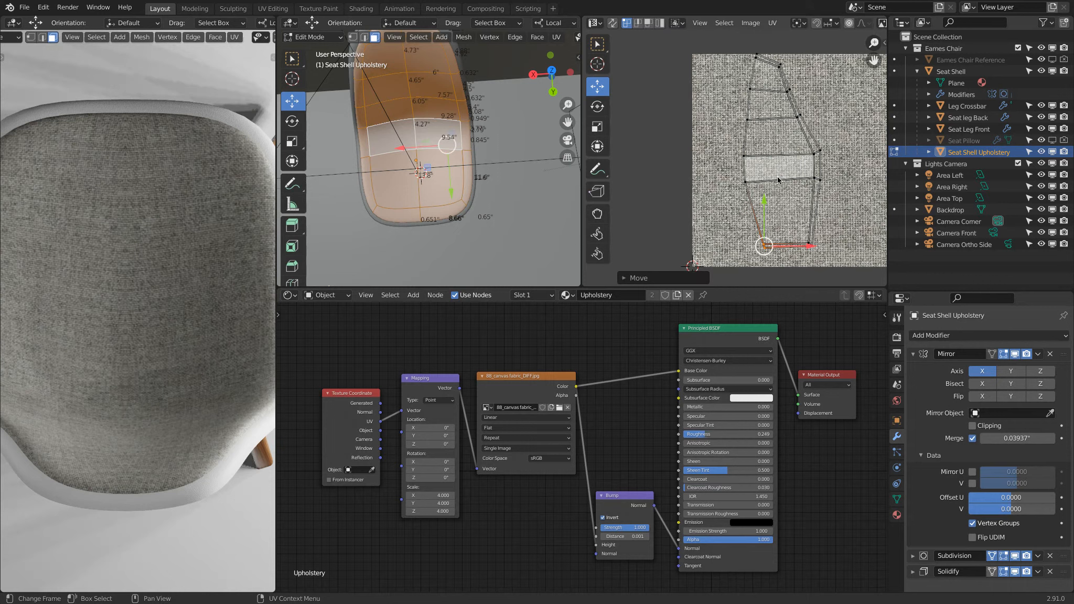
- Move the two left vertices of the island's middle face slightly up to level its horizontal edges
click(747, 184)
shift+click(745, 157)
drag(747, 126, 747, 121)
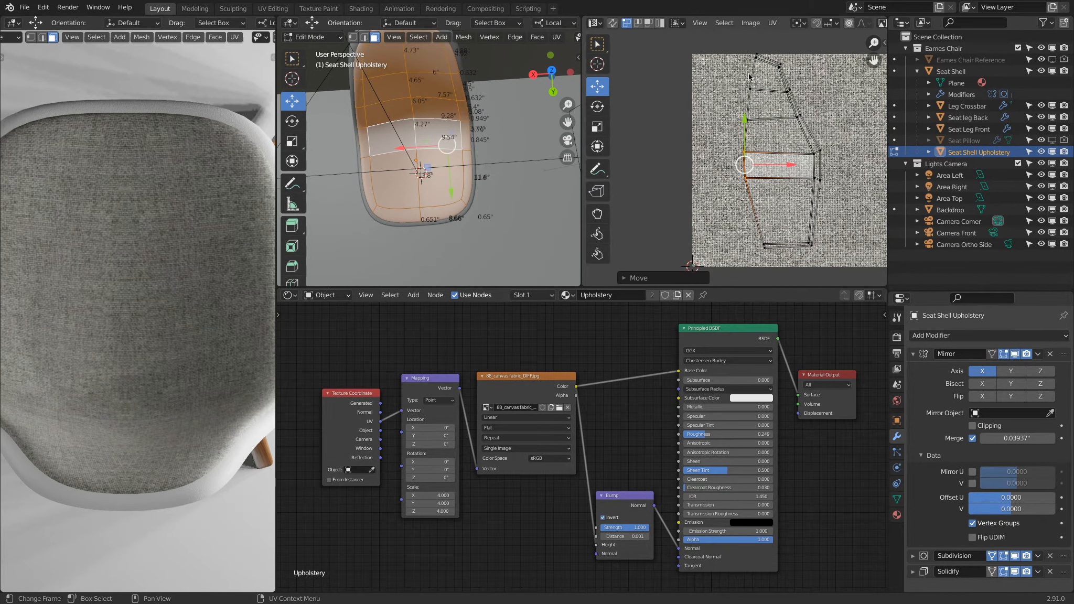
- Switch the UV selection to edges and select the chain along the island's left border from top to bottom
click(638, 22)
click(787, 152)
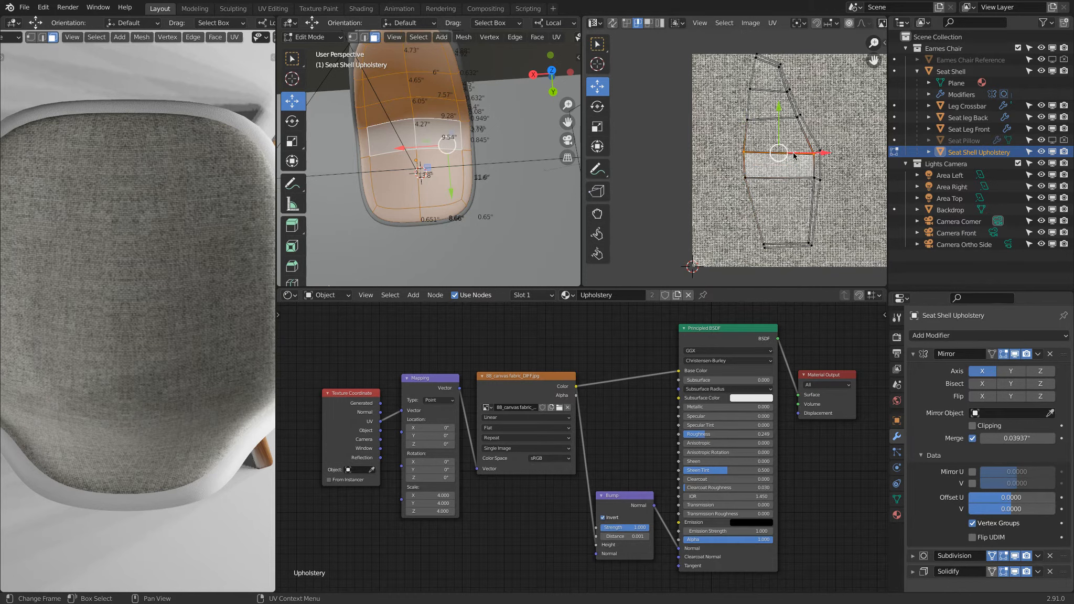
click(787, 179)
click(789, 244)
click(767, 124)
click(744, 126)
shift+middle_drag(749, 100, 747, 129)
shift+click(753, 100)
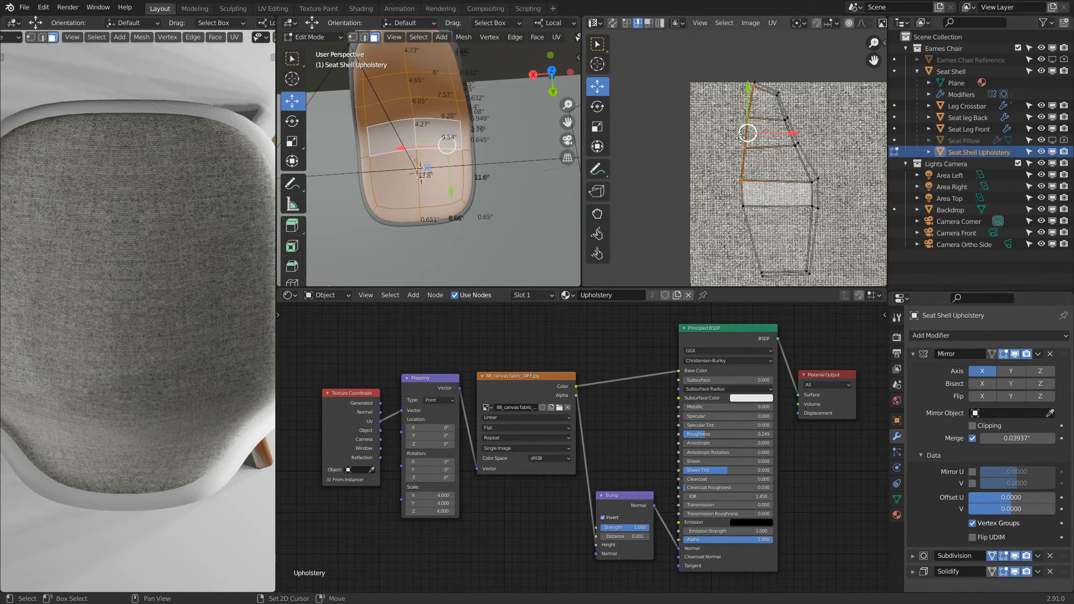
shift+click(739, 229)
shift+click(765, 88)
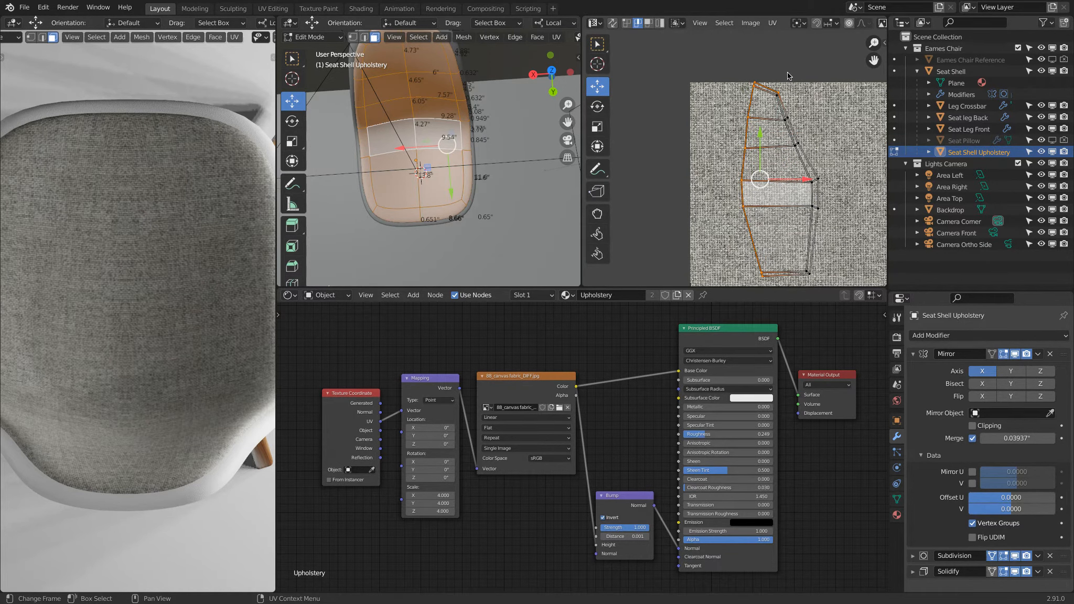
- Try to straighten the selected UV border by scaling it to 0 along X, and undo the scaling
key(s)
key(x)
key(0)
key(Return)
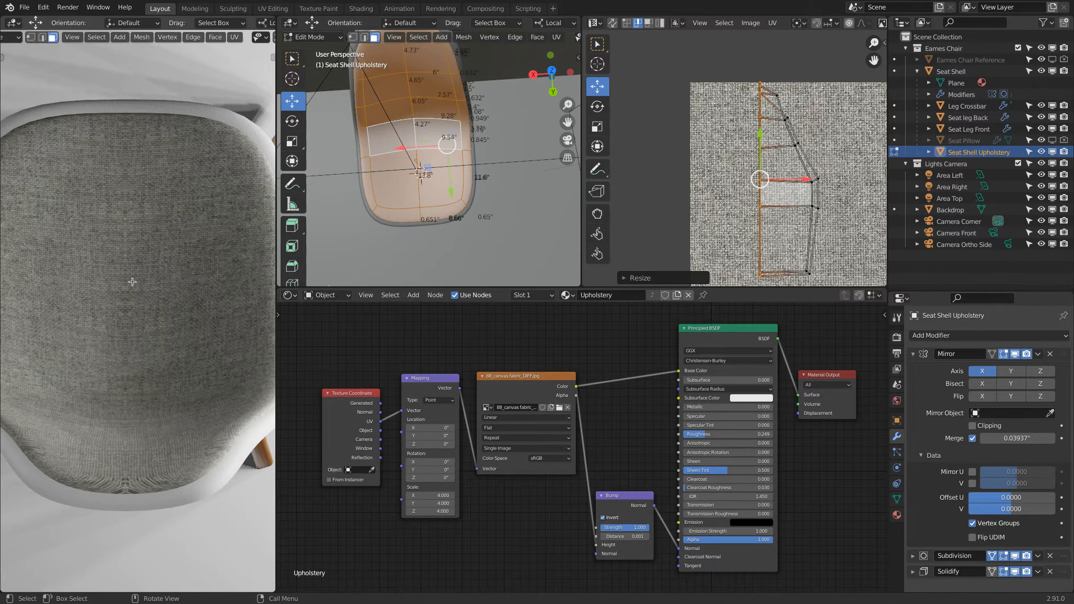
key(ctrl+z)
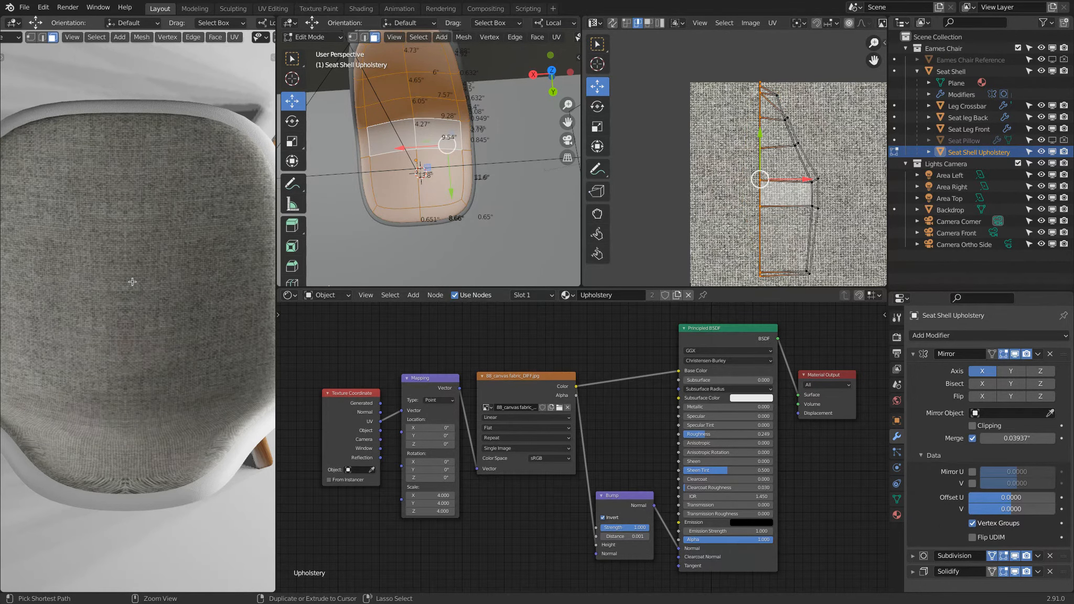
key(ctrl+shift+z)
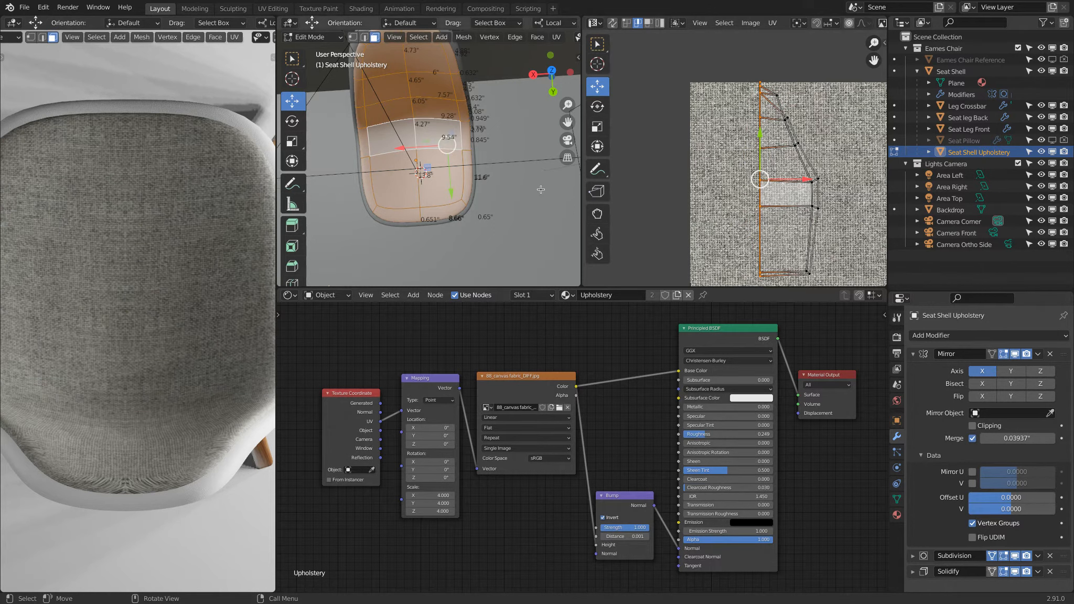
key(ctrl+z)
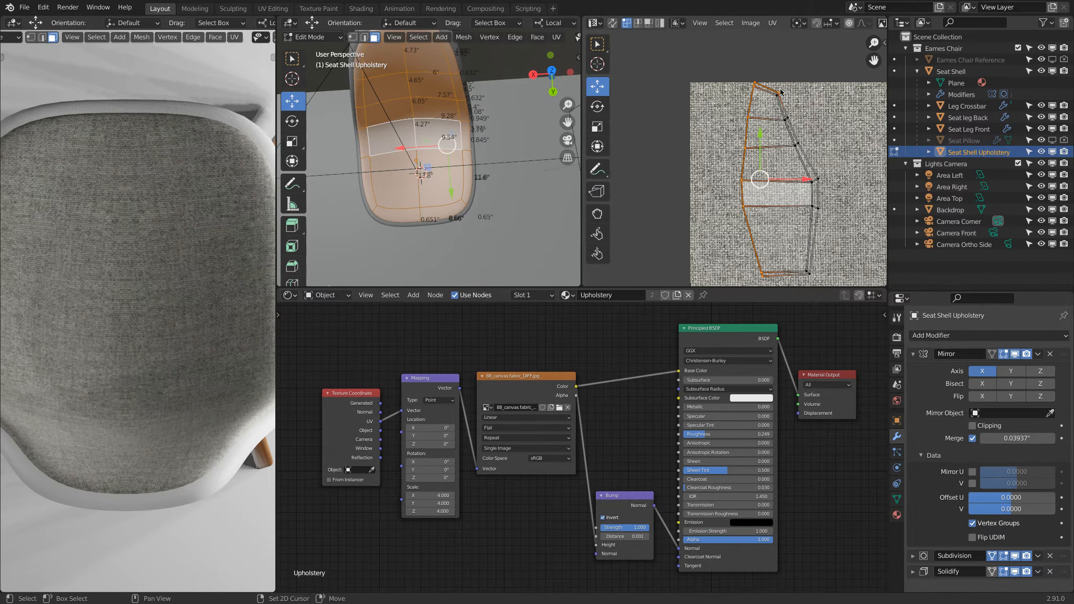
- Deselect the extra vertex at the island's top right and scale the remaining left border to 0 along X
shift+click(773, 102)
shift+click(781, 88)
key(c)
shift+click(779, 94)
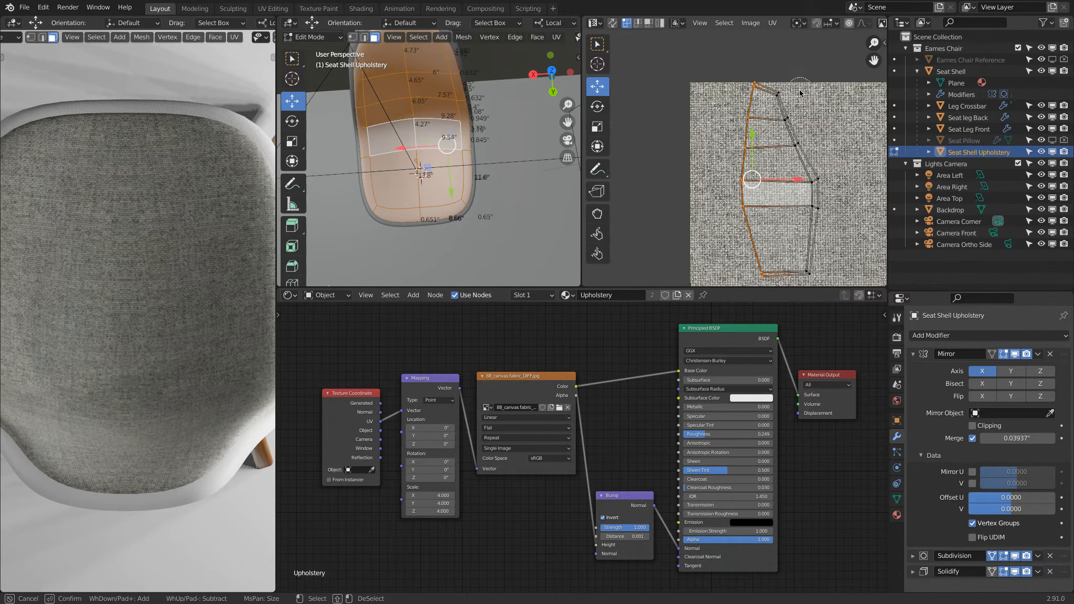
right_click(827, 93)
key(s)
key(x)
key(0)
key(Return)
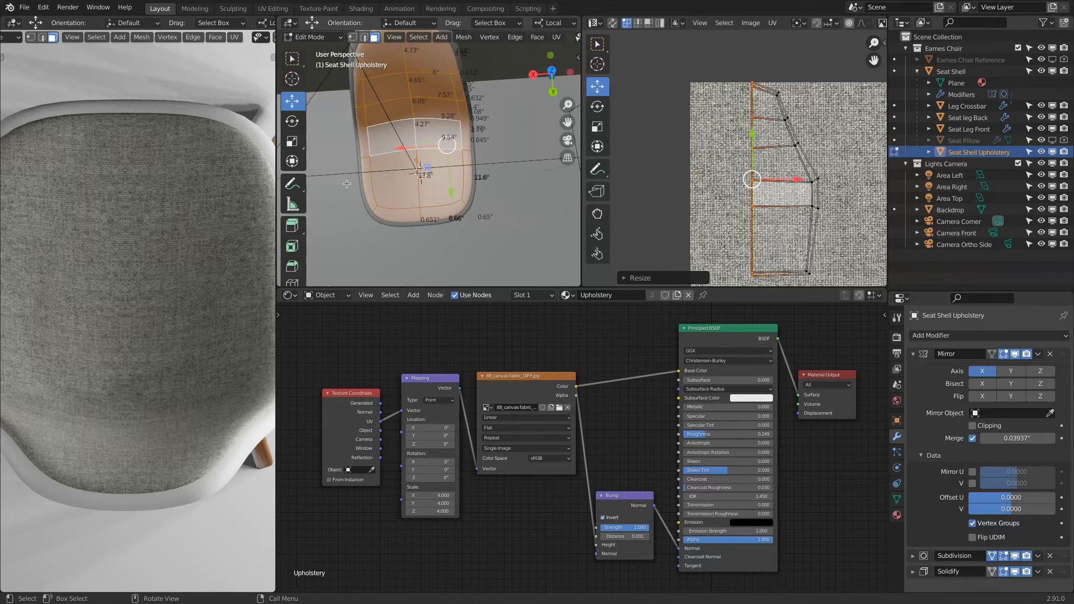
- Examine the chair's upholstery fabric in the rendered view and compare the front, side and back views of the shell
middle_drag(212, 301, 145, 236)
scroll(138, 235, down, 4)
key(ctrl+KP_1)
key(ctrl+KP_3)
key(KP_3)
key(ctrl+KP_1)
key(KP_1)
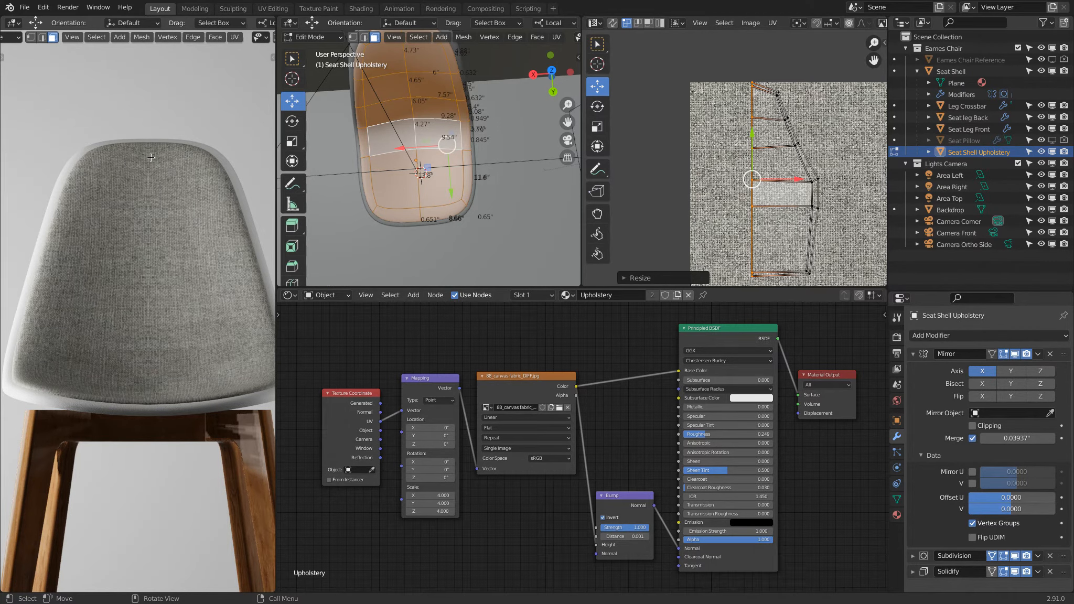
key(KP_3)
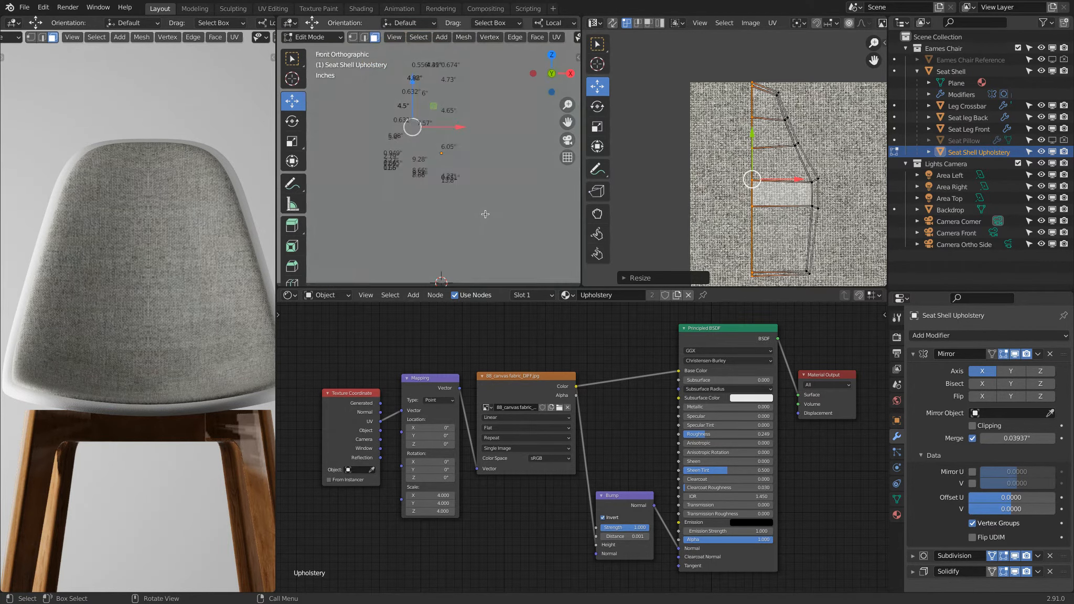
key(ctrl+KP_1)
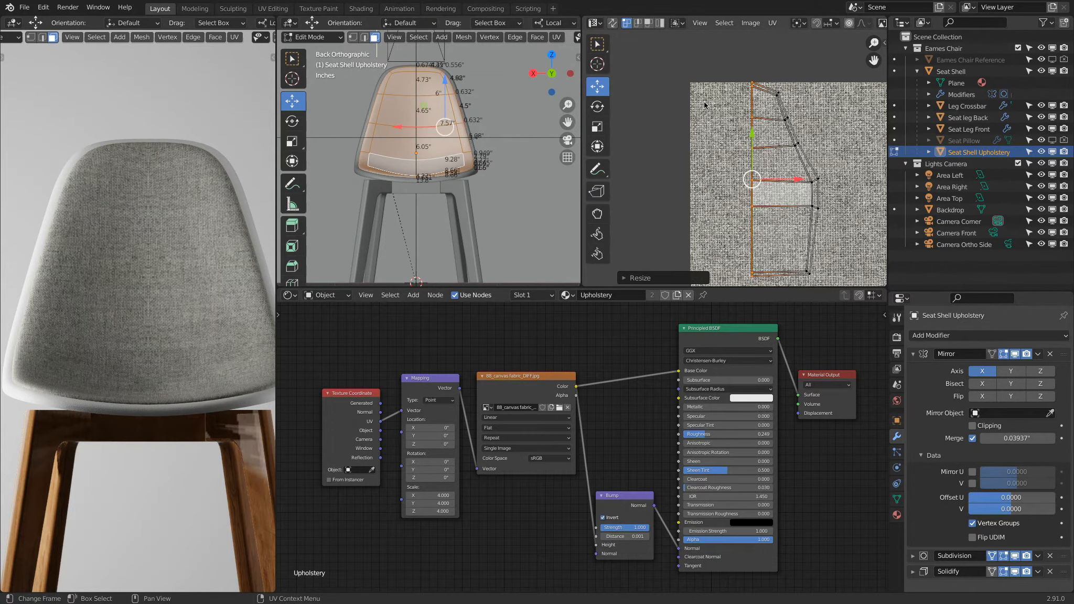
- Move the two vertices at the UV island's top left corner down to level the top edges
middle_drag(780, 106, 773, 126)
click(769, 118)
click(788, 106)
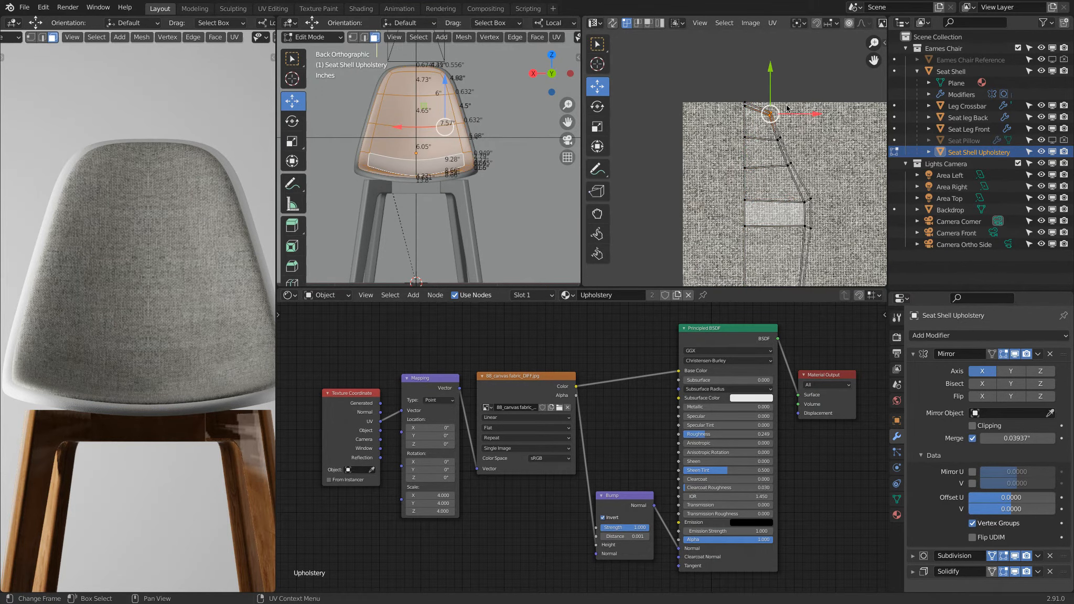
scroll(781, 103, up, 2)
click(751, 70)
shift+click(750, 76)
middle_drag(751, 77, 744, 107)
drag(744, 61, 745, 73)
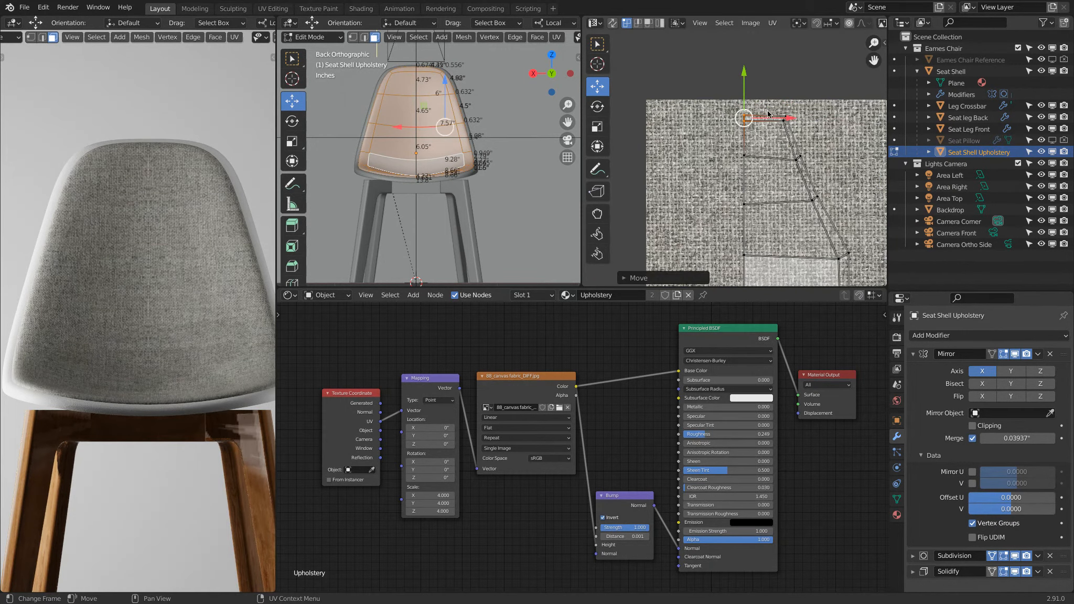
- Move the second-row vertex on the UV island's left border slightly down to level its horizontal edge
click(731, 137)
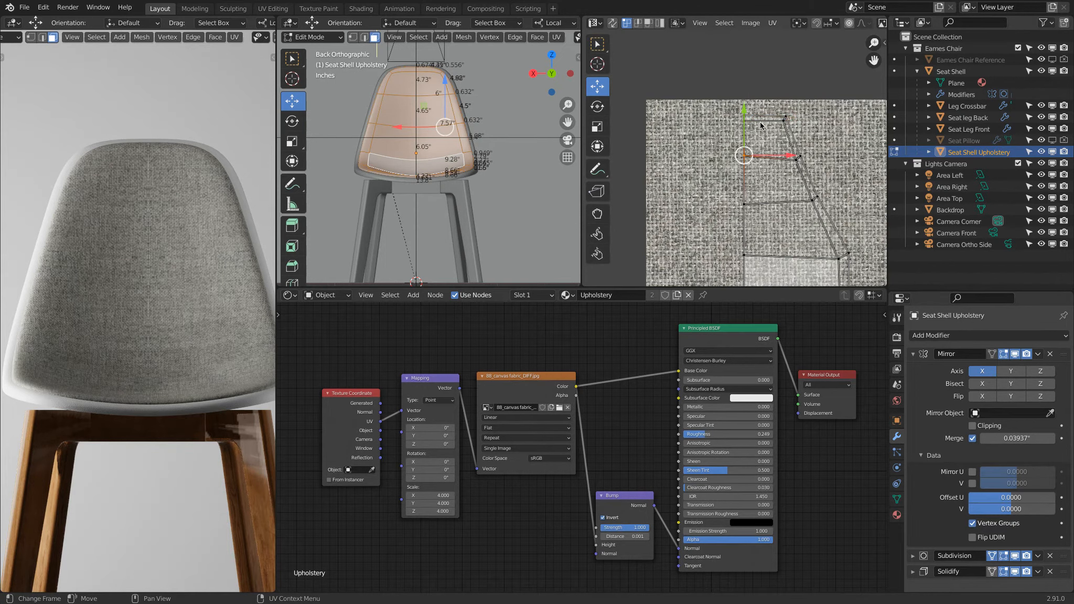
click(779, 128)
shift+click(740, 124)
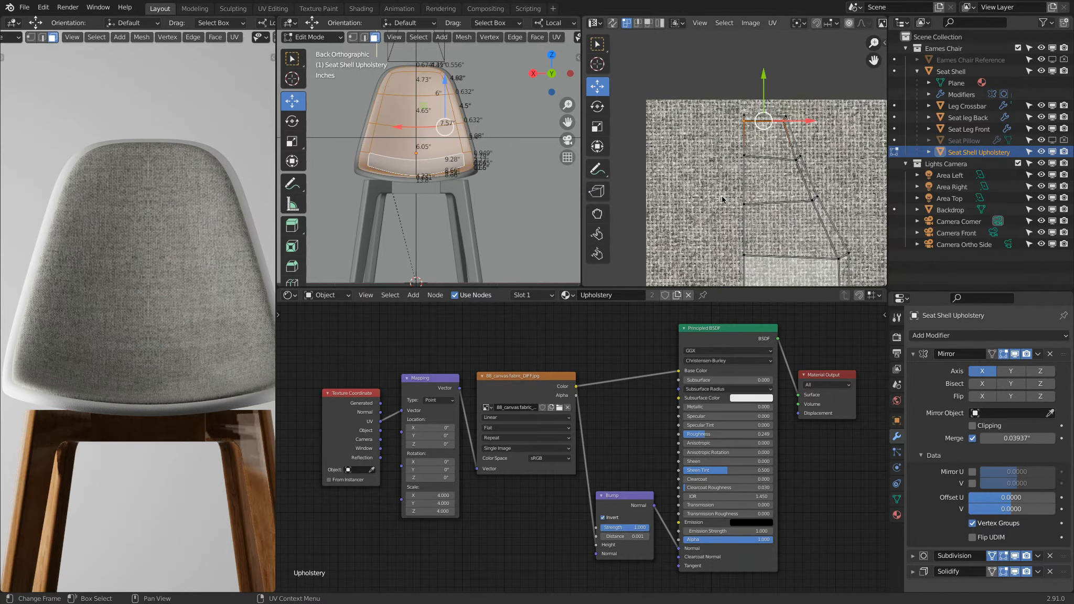
click(738, 156)
drag(745, 111, 744, 204)
- Nudge the third- and fourth-row vertices on the UV island's left border vertically to level their horizontal edges
click(743, 204)
drag(744, 161, 744, 160)
middle_drag(733, 172, 709, 82)
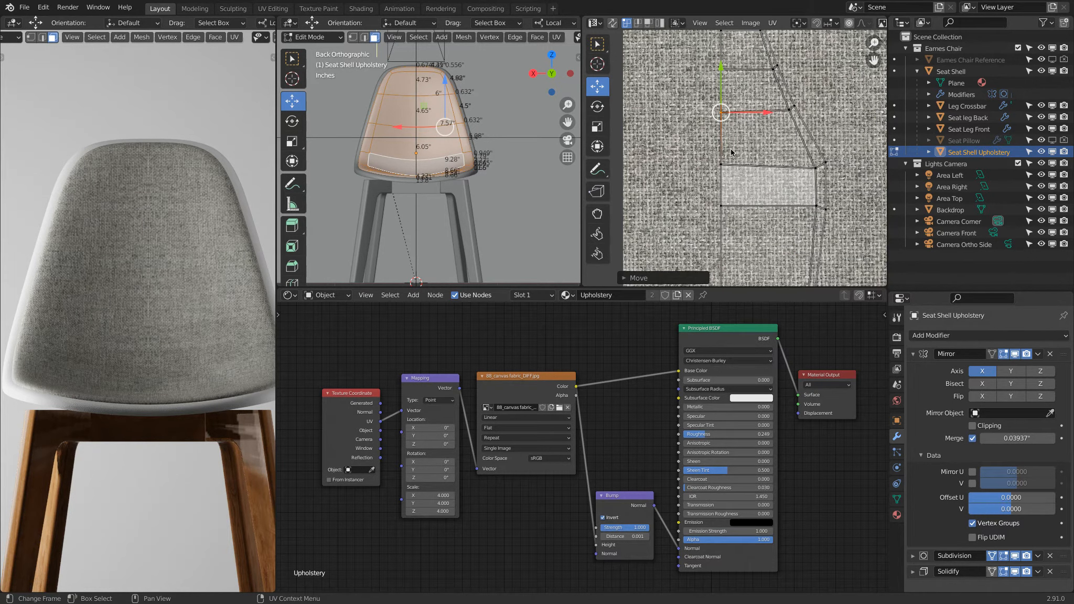
click(723, 167)
drag(721, 140, 721, 128)
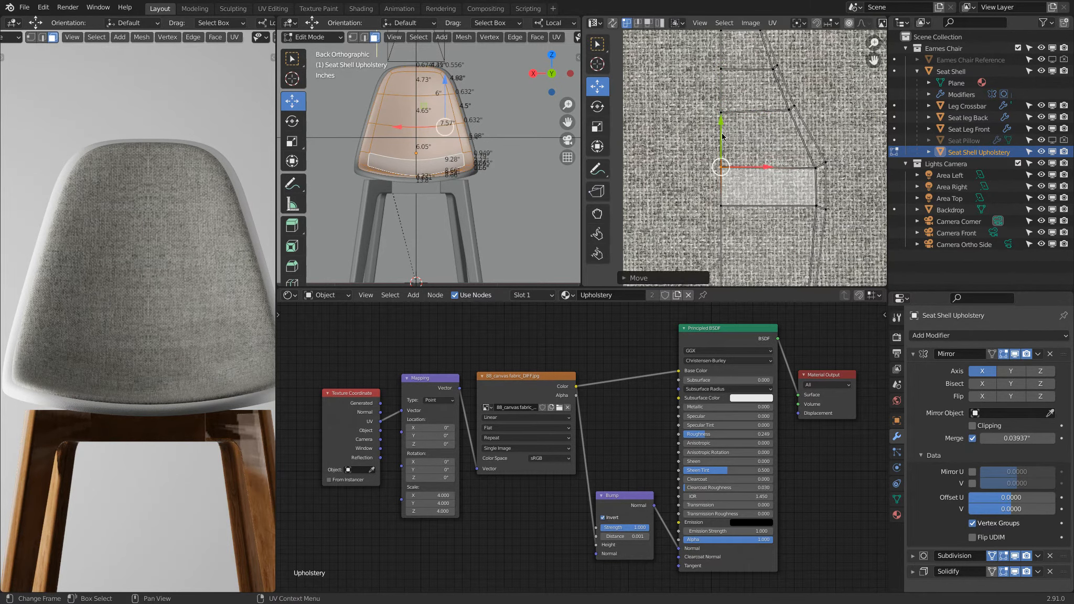
- Review the straightened UV island and inspect the upholstery fabric on the rendered chair from the side and front
middle_drag(734, 261, 732, 186)
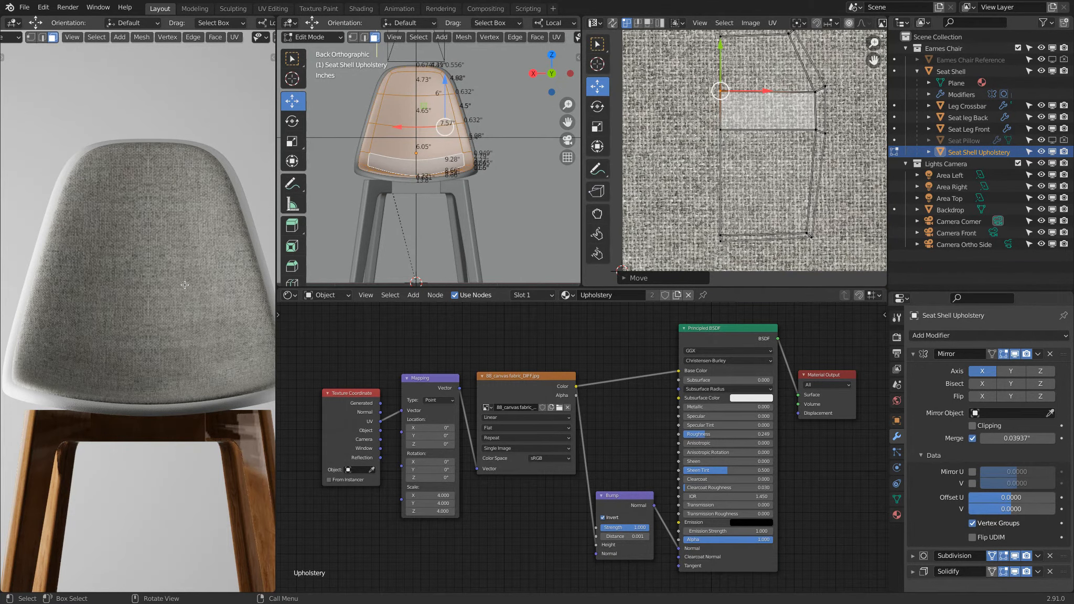
middle_drag(212, 237, 189, 279)
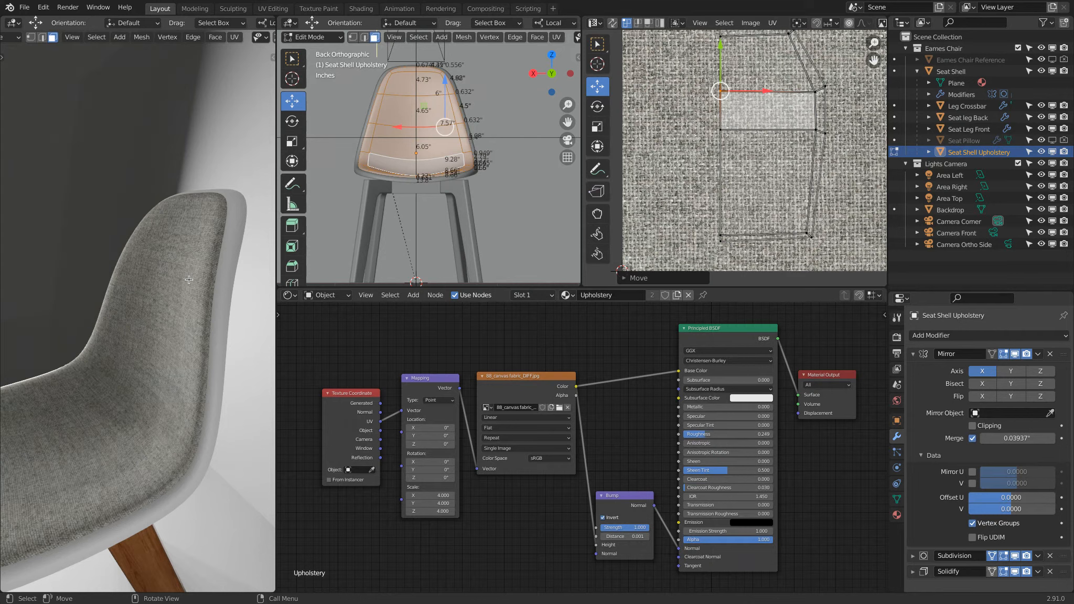
scroll(187, 270, down, 4)
middle_drag(142, 272, 194, 243)
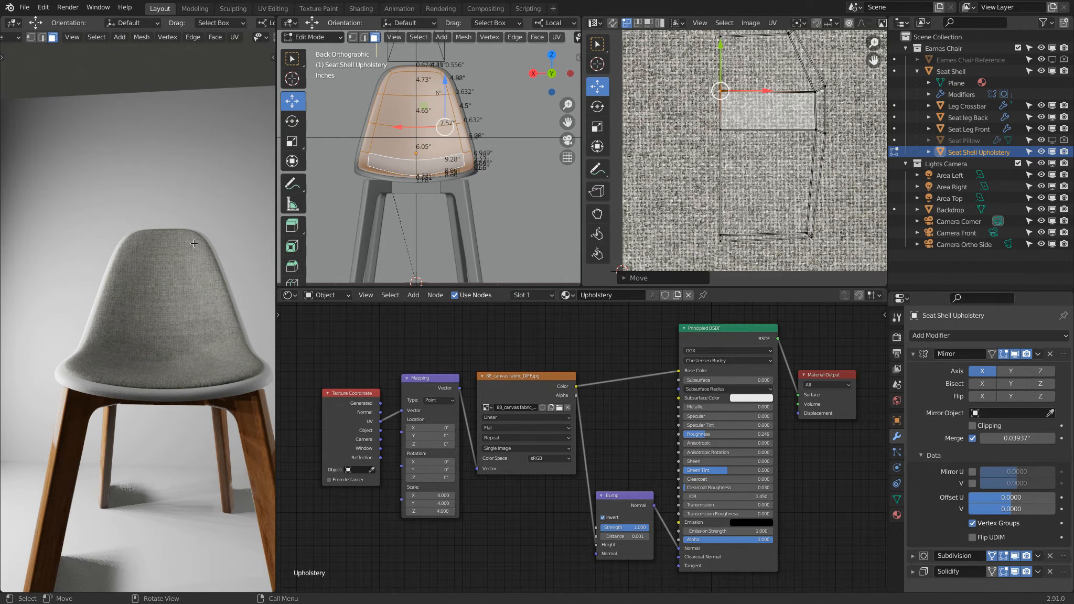
scroll(755, 78, down, 1)
middle_drag(762, 42, 745, 90)
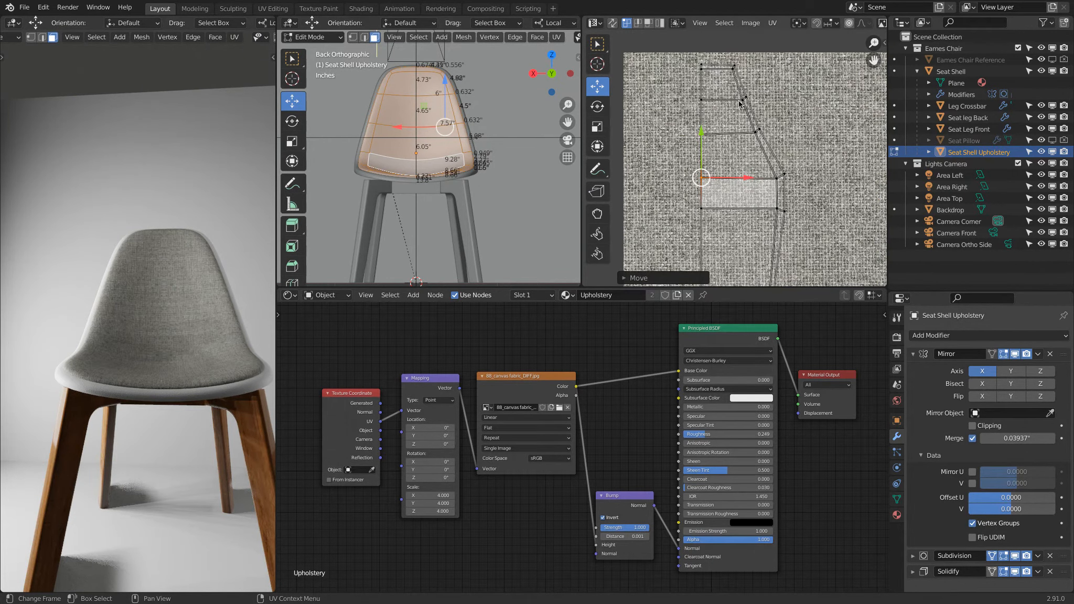
middle_drag(146, 302, 209, 340)
- Enable U mirroring in the Mirror modifier's data settings, comparing it with V mirroring and with no mirroring
click(972, 471)
middle_drag(105, 367, 112, 377)
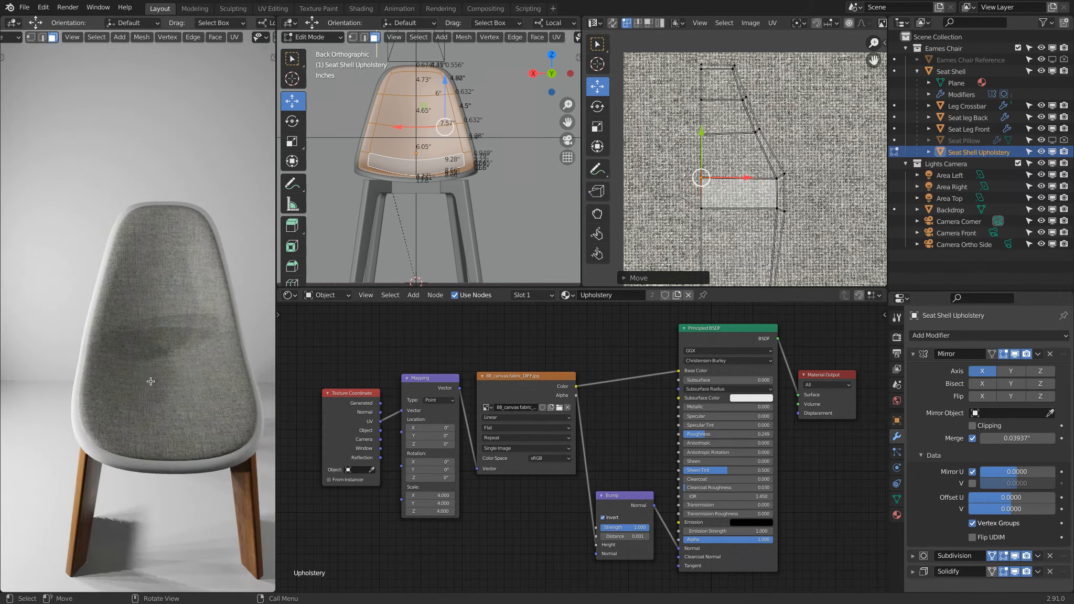
click(970, 472)
click(972, 484)
click(972, 484)
click(971, 473)
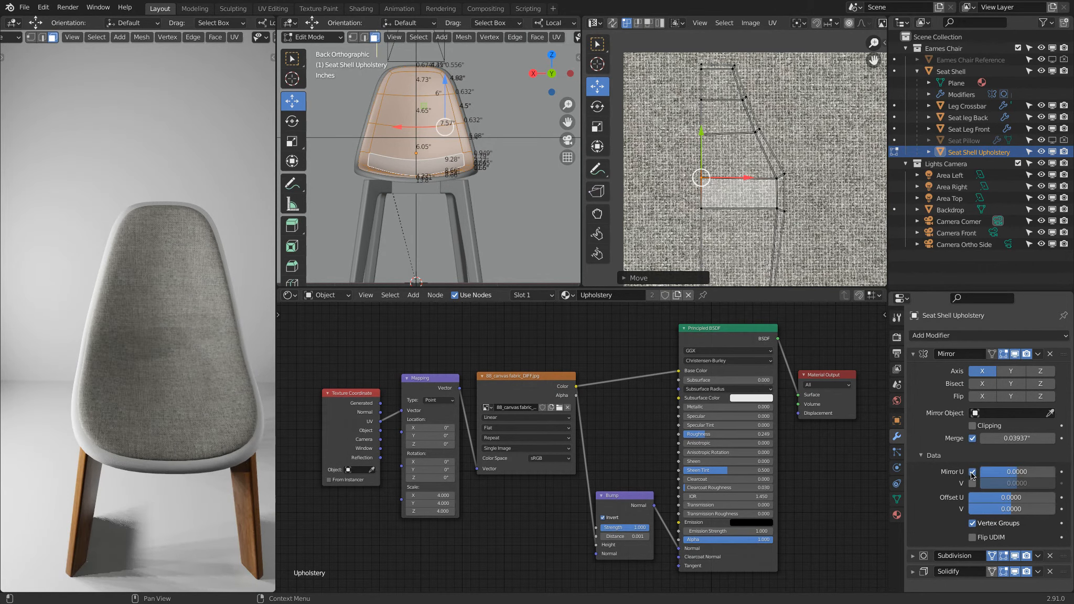
scroll(132, 340, up, 6)
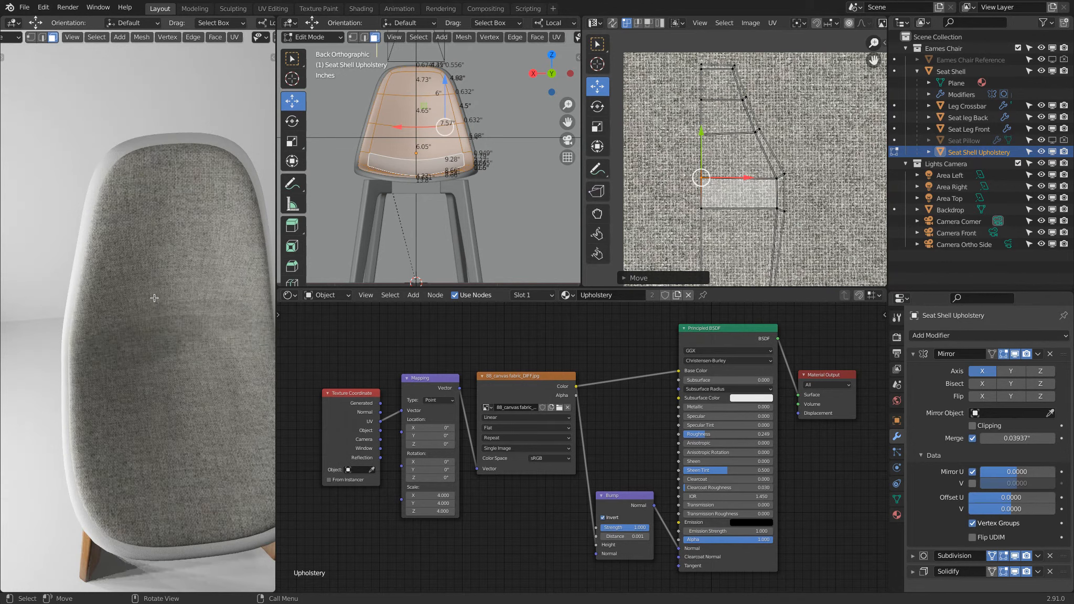
middle_drag(163, 317, 127, 255)
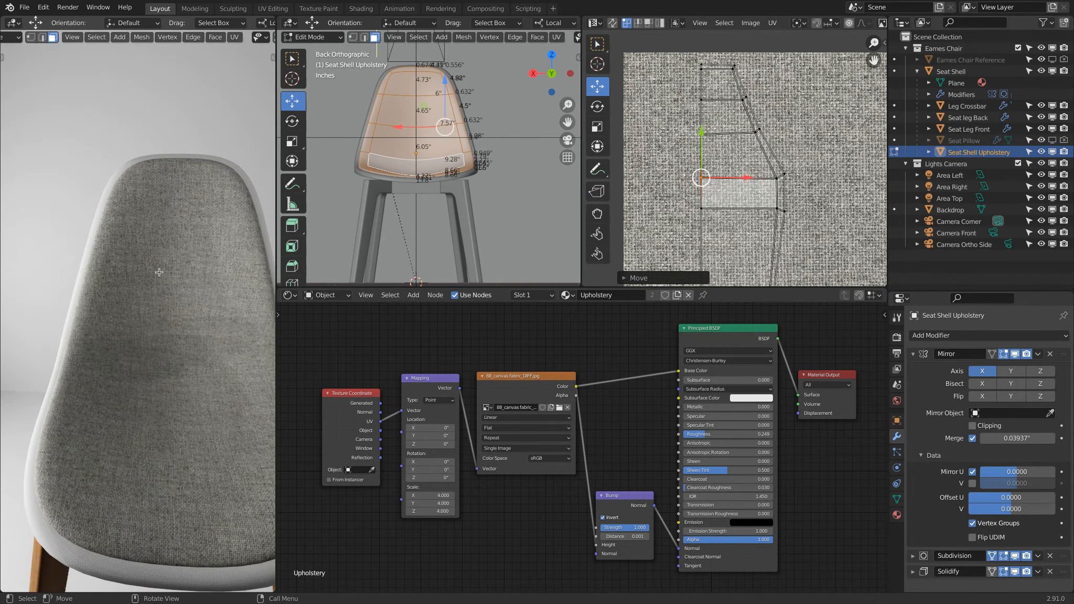
click(972, 472)
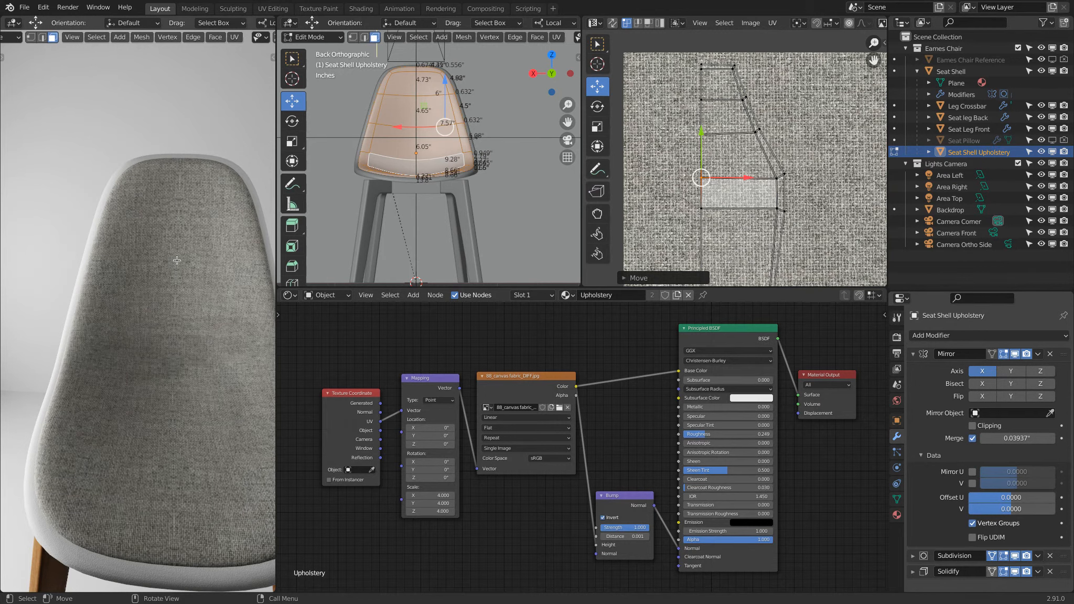
click(972, 472)
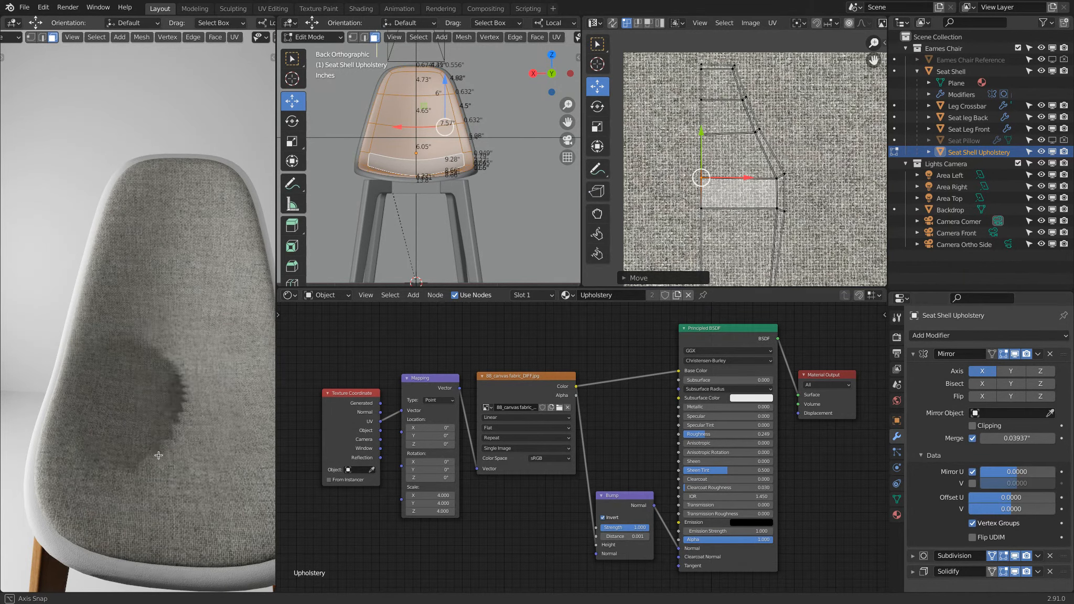
- Examine the mirrored fabric on the rendered chair from several angles and close up on the seat shell
scroll(195, 426, down, 5)
middle_drag(193, 425, 162, 434)
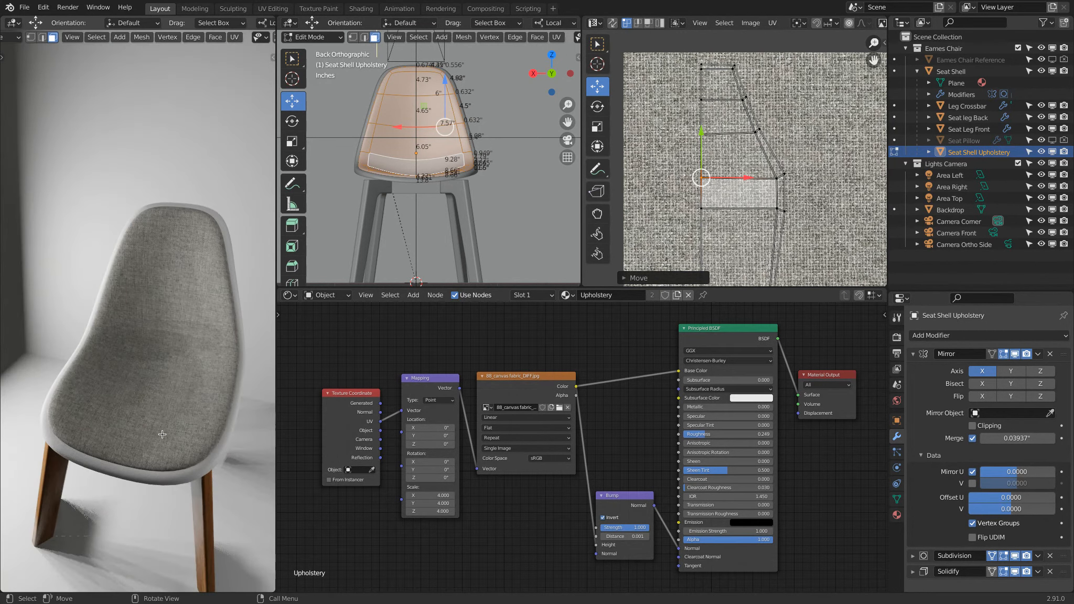
key(KP_1)
key(KP_3)
key(KP_1)
middle_drag(145, 386, 165, 317)
scroll(143, 370, up, 3)
scroll(162, 324, up, 3)
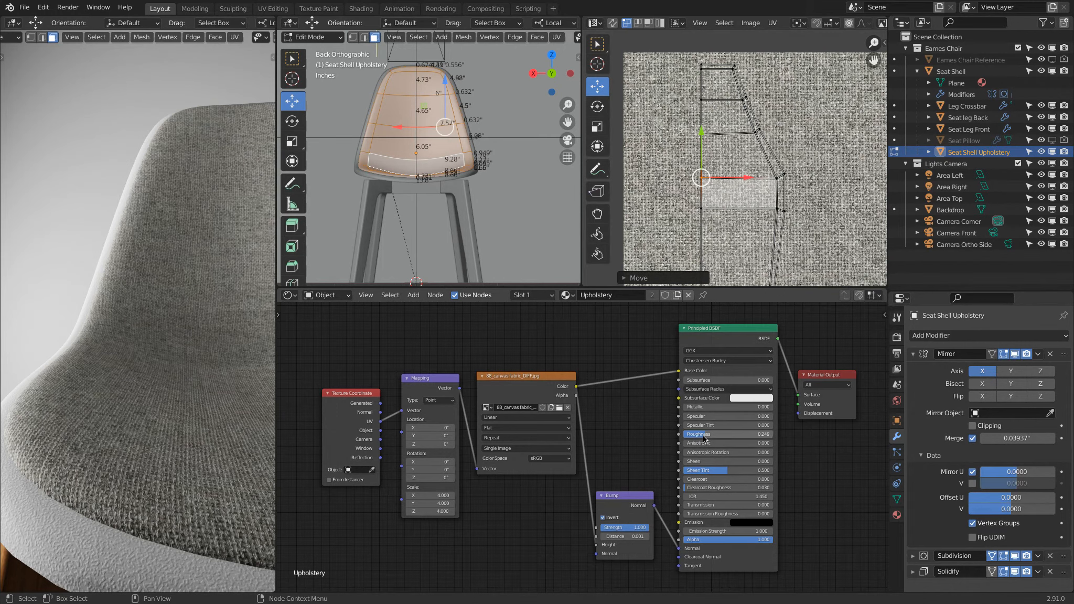
- Set the upholstery material's Principled BSDF roughness to 0.402 and the Bump node's distance to 0.005
mouse_move(703, 437)
mouse_down()
mouse_move(681, 437)
mouse_move(735, 446)
mouse_move(711, 436)
mouse_up()
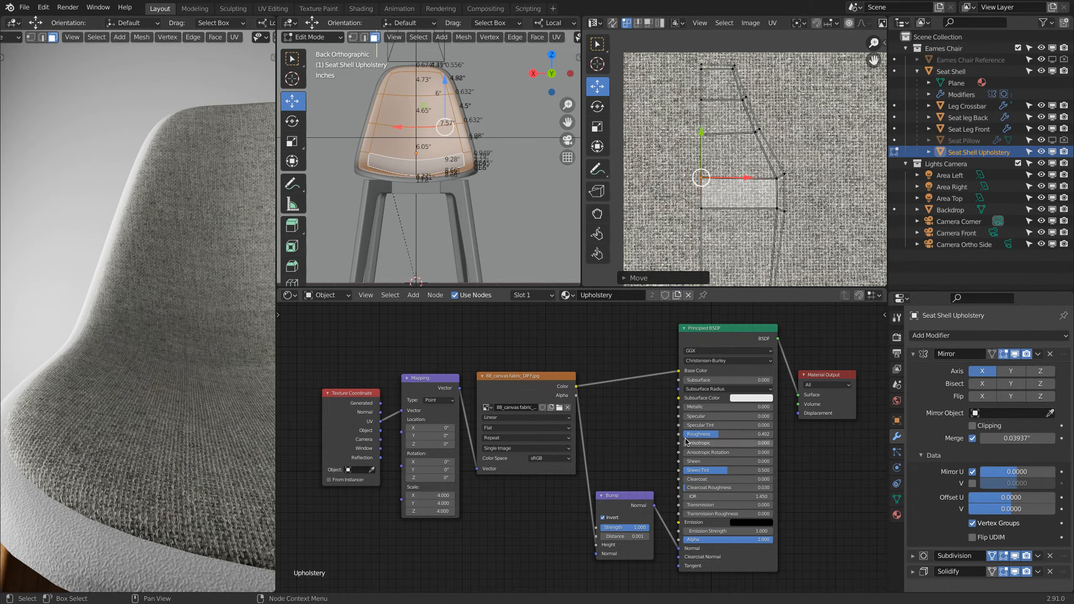
click(624, 536)
text(0.0005)
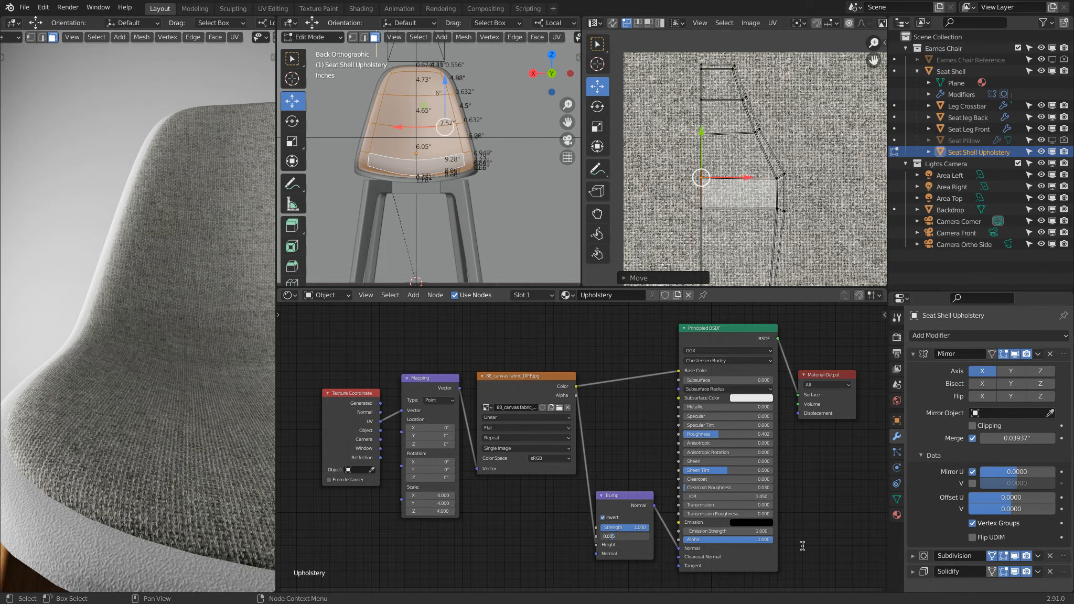
key(Return)
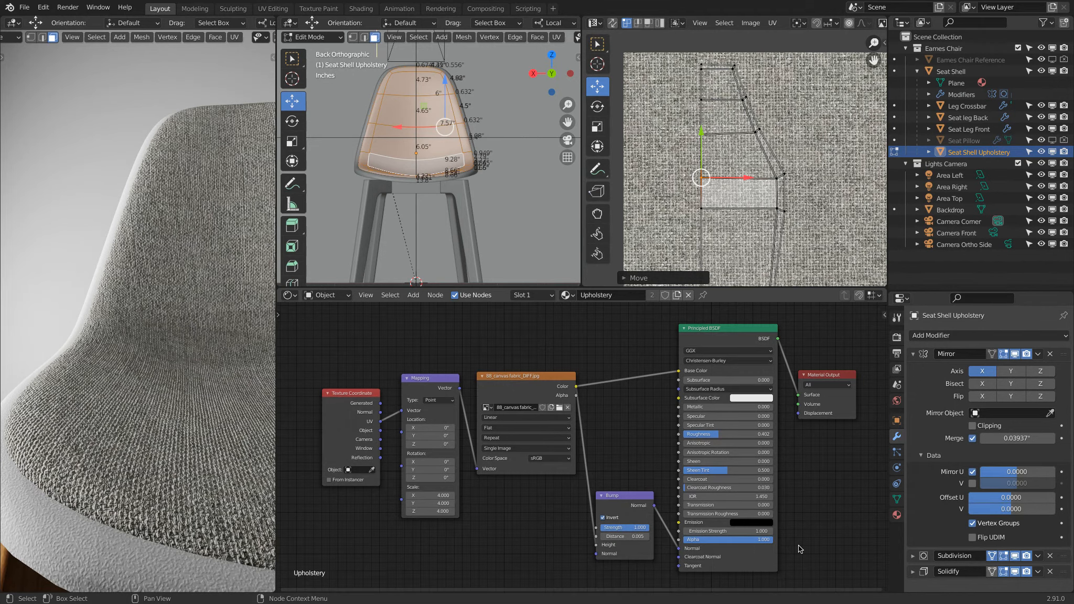
- Set the Bump node's distance to 0.002 and view the fabric on the backrest
middle_drag(142, 299, 130, 370)
scroll(125, 404, down, 3)
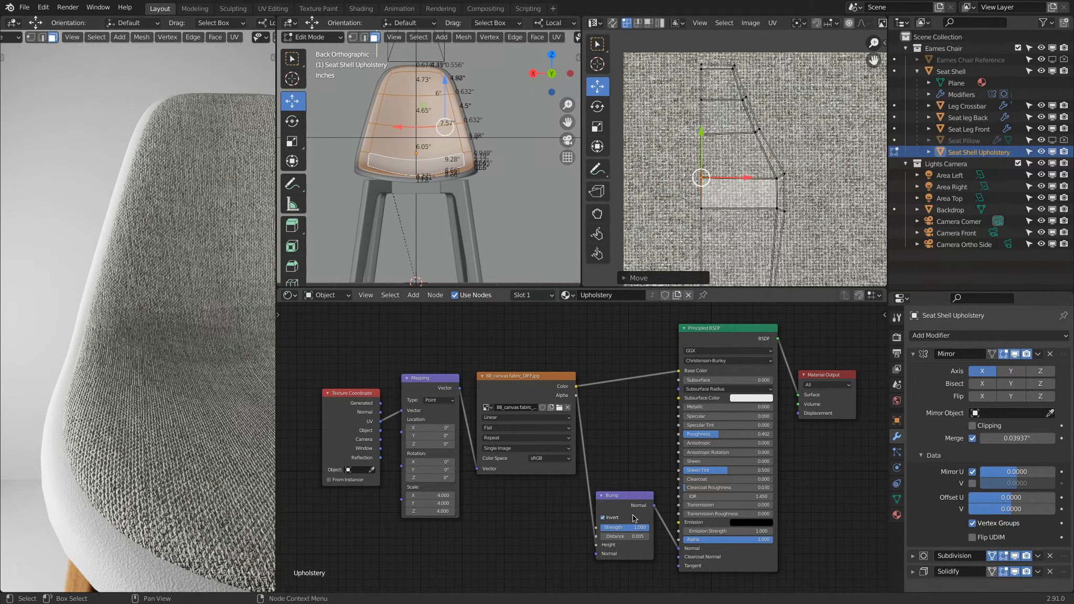
click(623, 536)
key(Right)
key(Left)
key(Delete)
text(2)
key(Return)
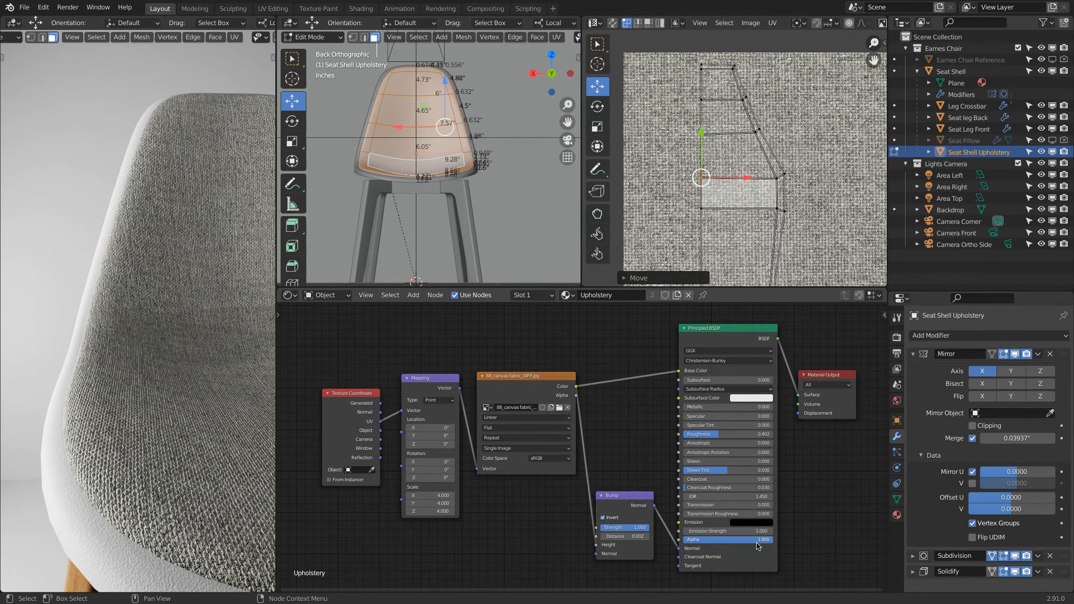
- Try a Bump node distance smaller than 0.001
click(634, 537)
key(Right)
text(5)
key(Right)
key(Left)
key(Left)
text(0)
key(Return)
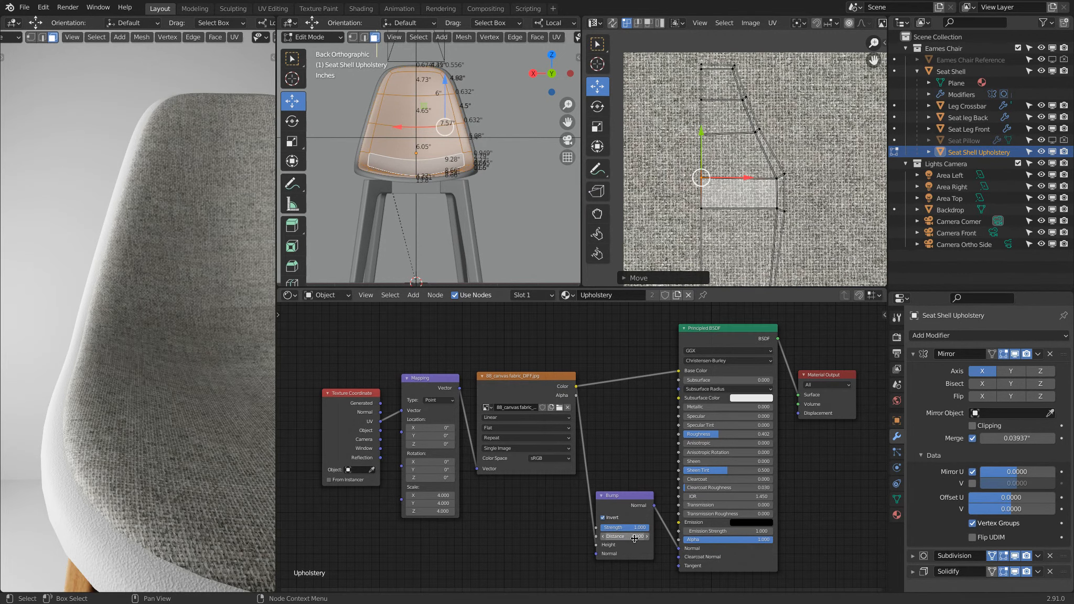
- Try Bump node distances of 0.2 and 0.1 on the fabric
double_click(626, 538)
text(.2)
key(Return)
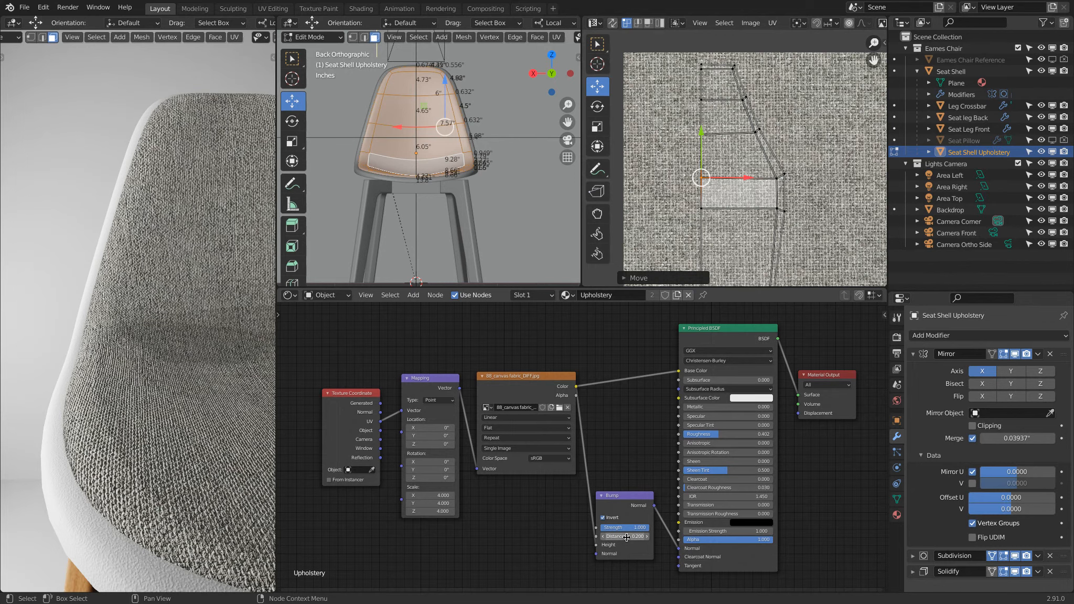
double_click(624, 537)
text(.1)
key(Return)
- Set the Bump node's distance to 0.001
double_click(632, 539)
key(BackSpace)
text(.001)
key(Return)
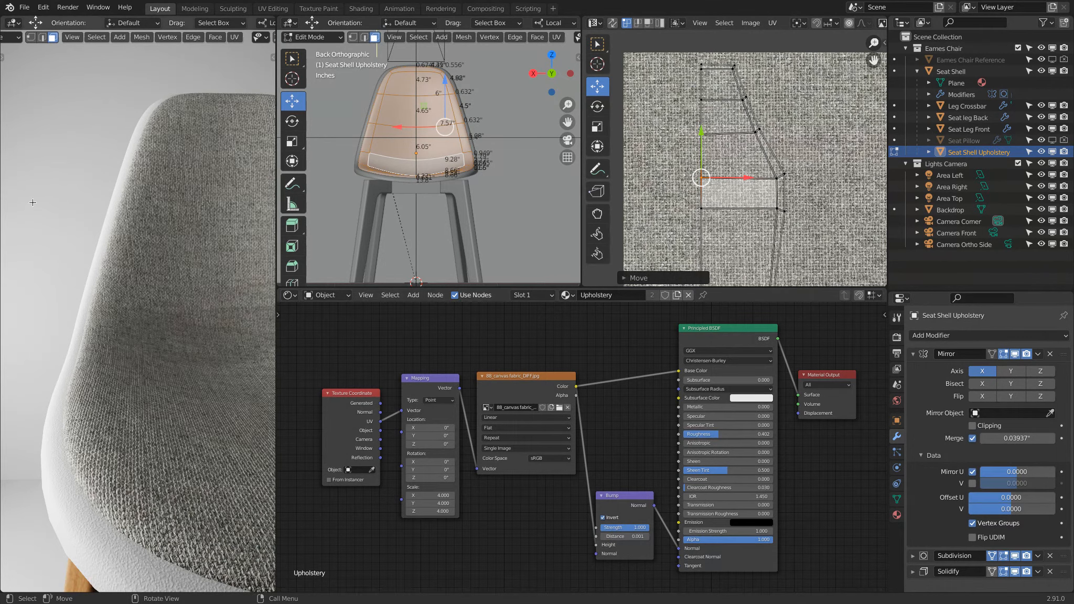
- Inspect the upholstery's weave and bump on the rendered chair, both close up and from a distance
scroll(190, 331, down, 4)
mouse_move(190, 331)
middle_down()
mouse_move(118, 333)
mouse_move(149, 356)
mouse_move(148, 343)
mouse_move(180, 343)
middle_up()
scroll(195, 336, up, 5)
scroll(189, 350, up, 4)
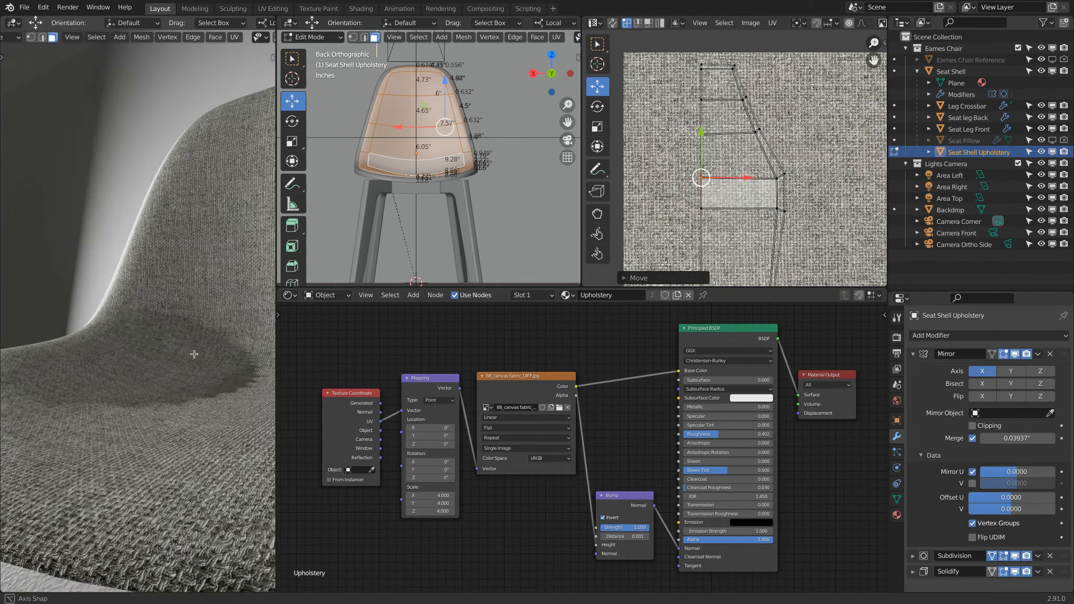
scroll(189, 350, down, 4)
mouse_move(189, 348)
middle_down()
mouse_move(167, 358)
mouse_move(88, 345)
mouse_move(158, 342)
mouse_move(185, 365)
mouse_move(177, 336)
middle_up()
scroll(181, 342, up, 2)
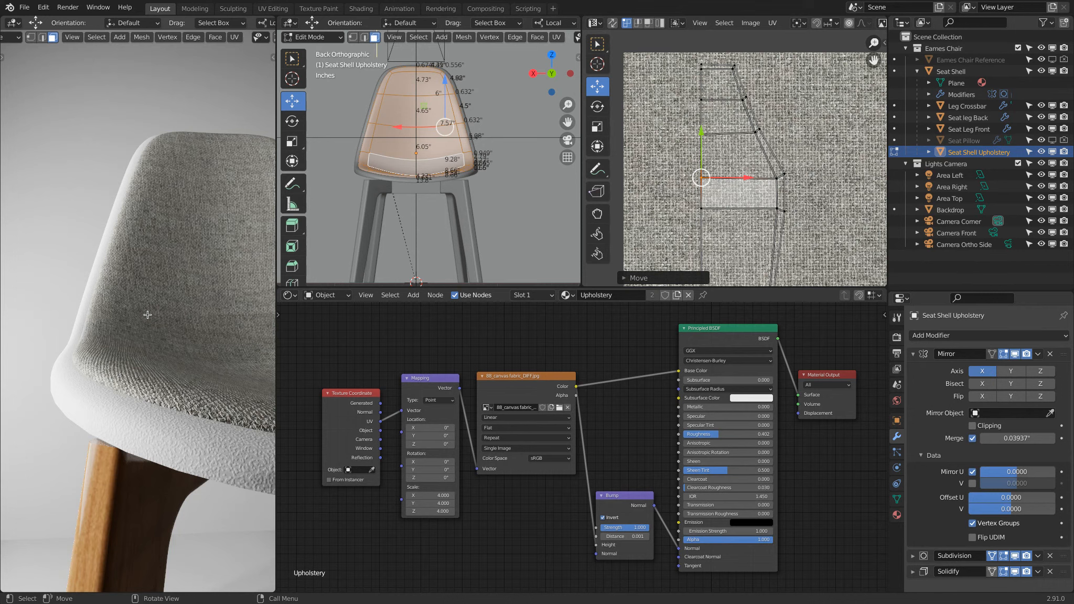
middle_drag(147, 314, 137, 309)
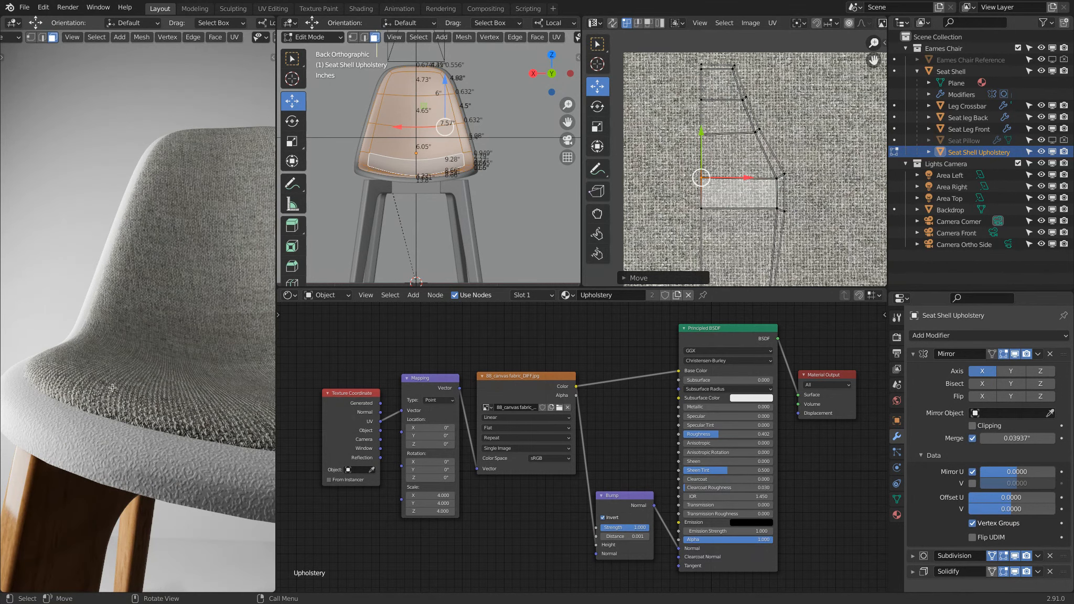
middle_drag(154, 358, 184, 329)
scroll(178, 311, down, 3)
scroll(177, 333, down, 3)
scroll(174, 319, down, 3)
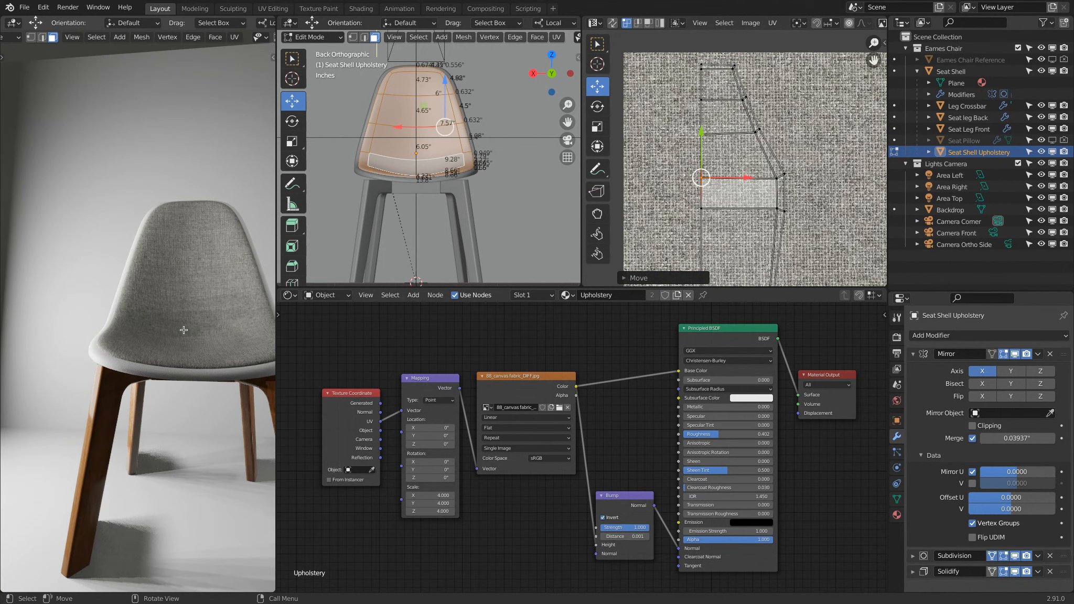
middle_drag(188, 329, 152, 348)
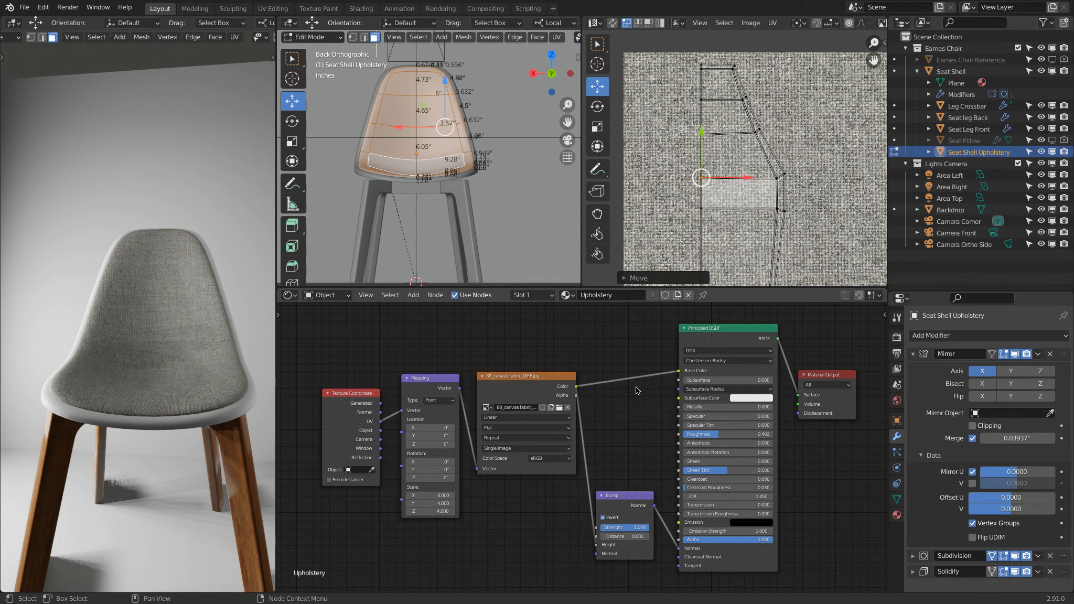
mouse_move(678, 370)
mouse_down()
mouse_move(643, 386)
mouse_move(679, 370)
mouse_up()
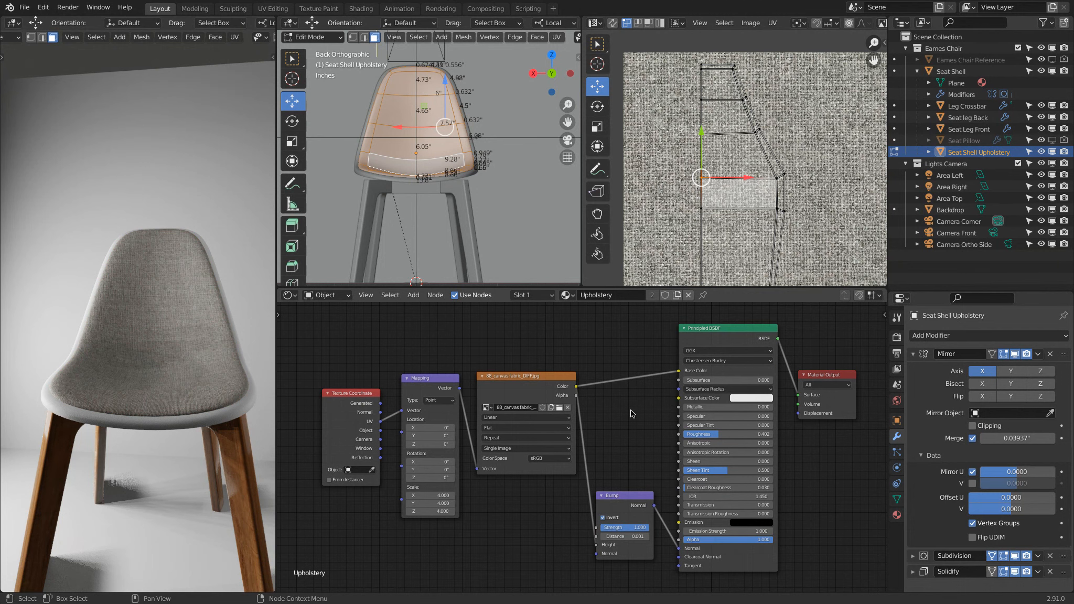